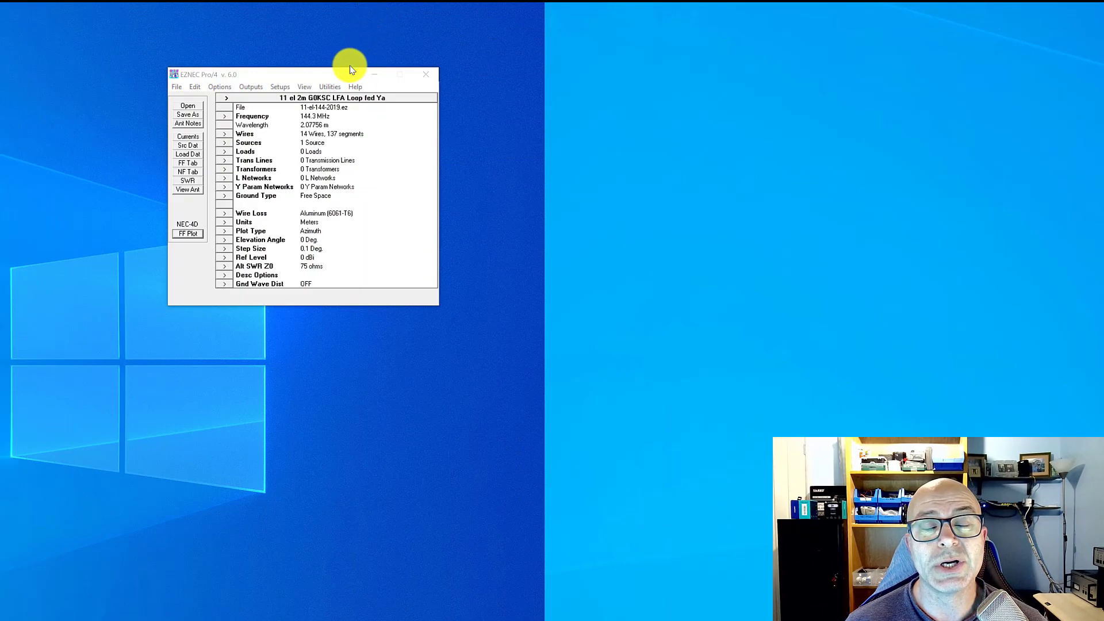
Step: Plot the single Yagi's azimuth pattern (15.17 dBi) and save it as a trace file
{"action": "left_click", "coordinate": [193, 234]}
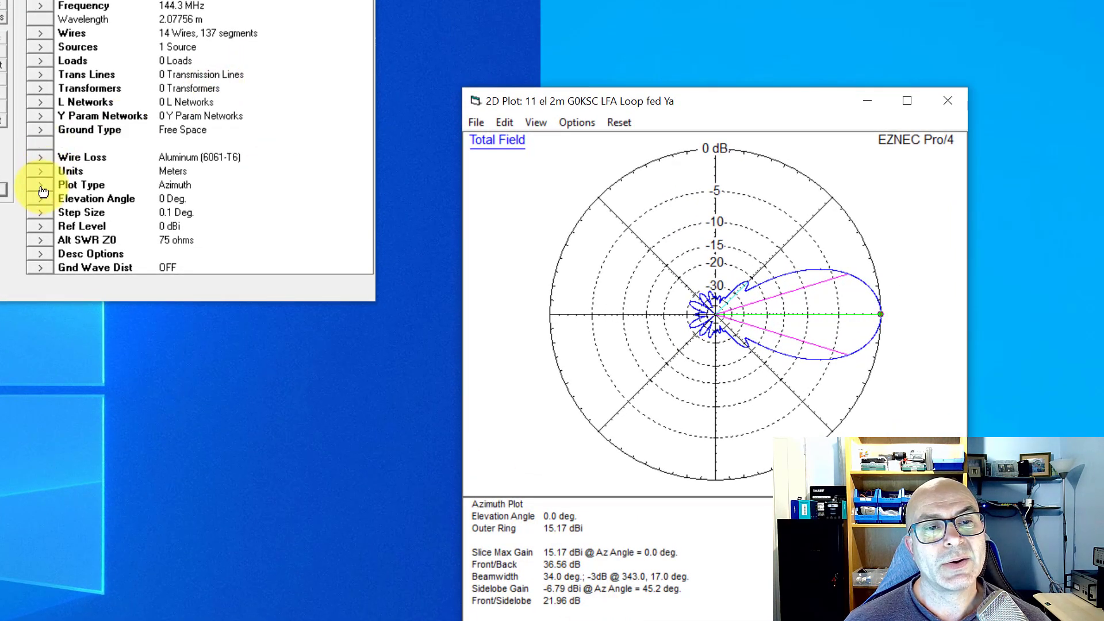
{"action": "left_click", "coordinate": [479, 126]}
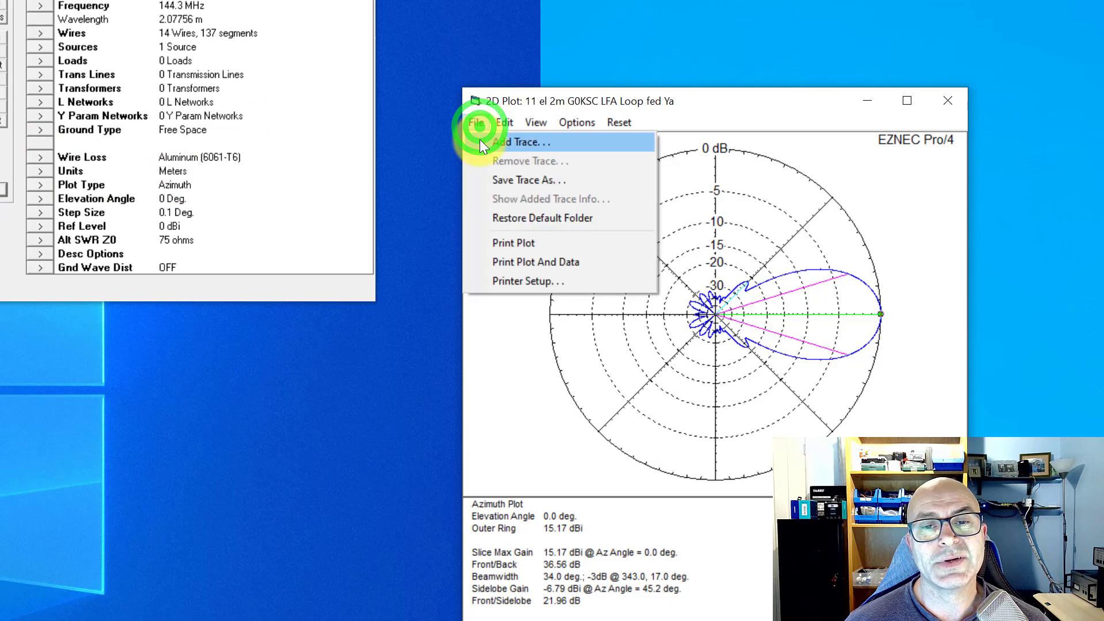
{"action": "left_click", "coordinate": [482, 179]}
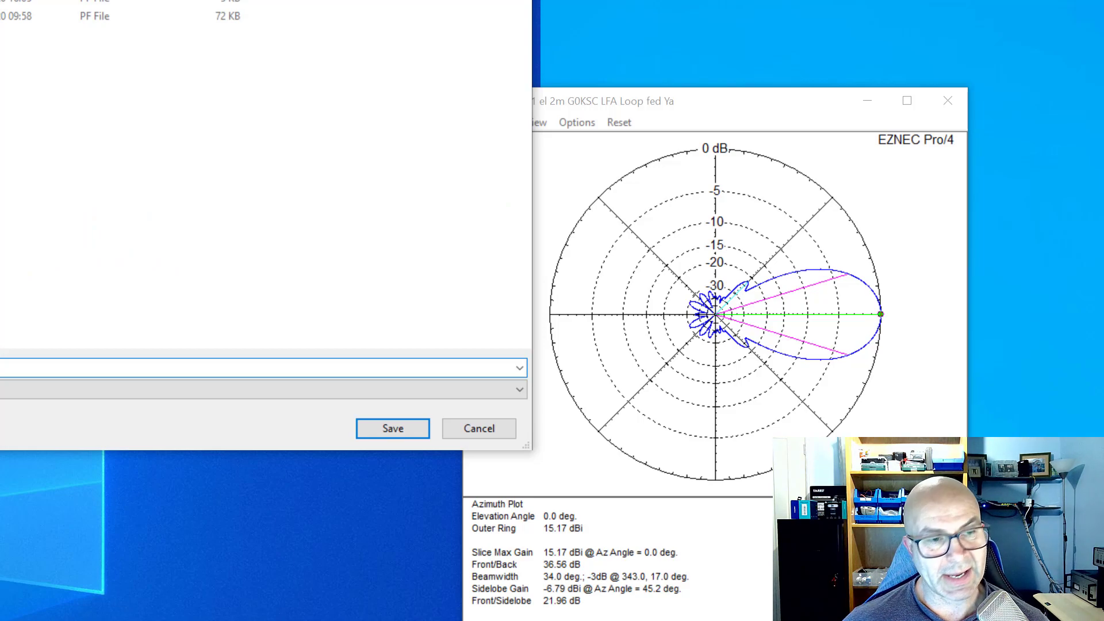
{"action": "left_click", "coordinate": [391, 429]}
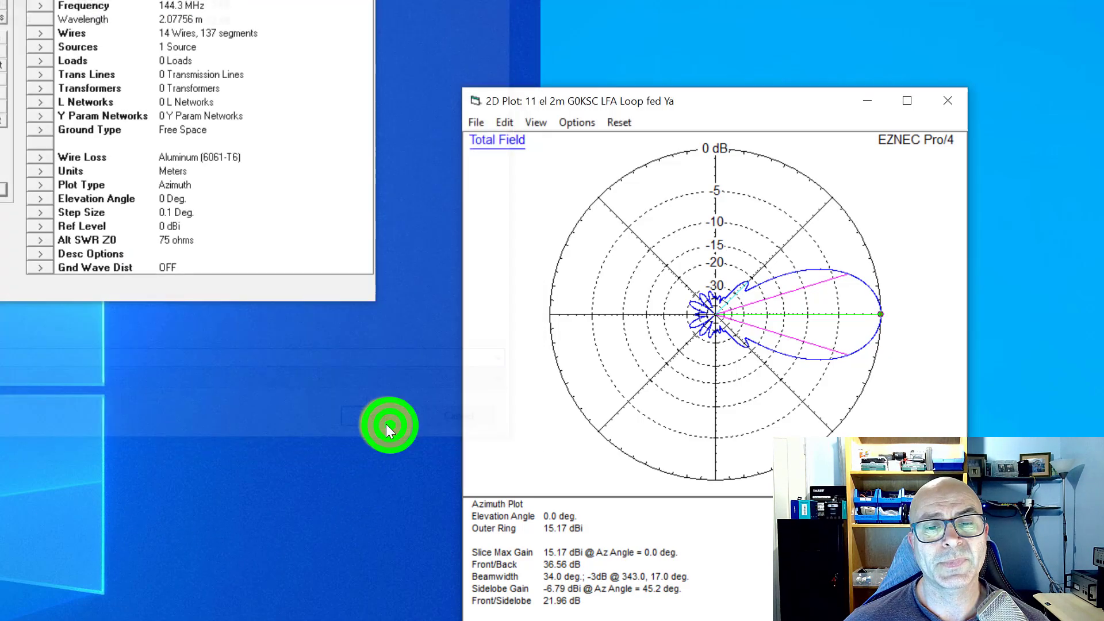
Step: Switch the plot type to Elevation and plot the single Yagi: 15.17 dBi, 36.8° beamwidth
{"action": "left_click", "coordinate": [51, 187]}
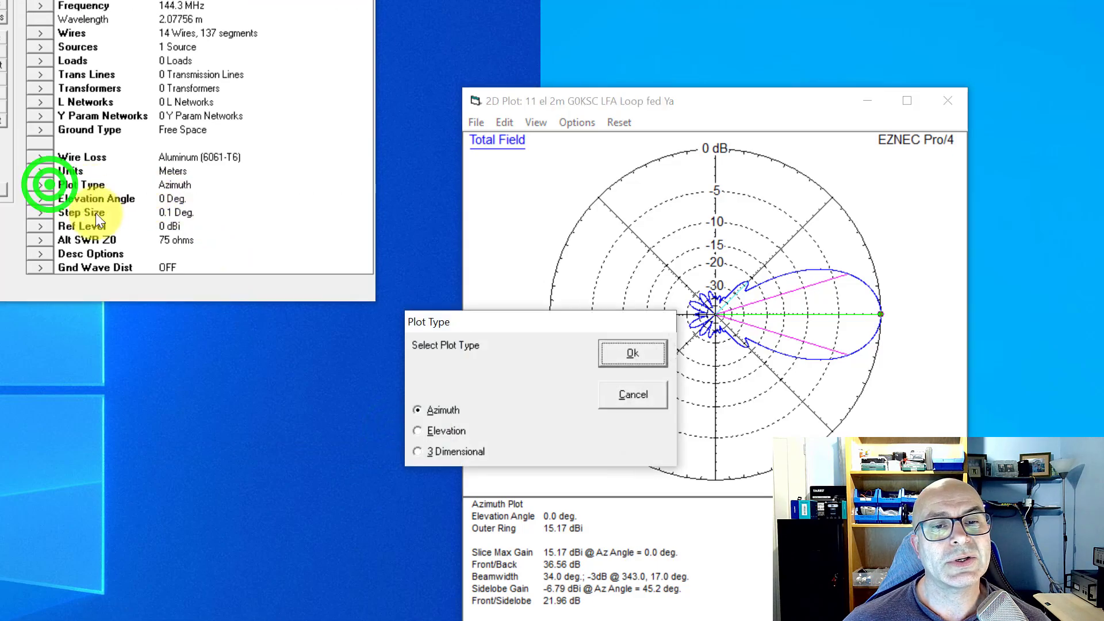
{"action": "left_click", "coordinate": [427, 435]}
{"action": "left_click", "coordinate": [616, 356]}
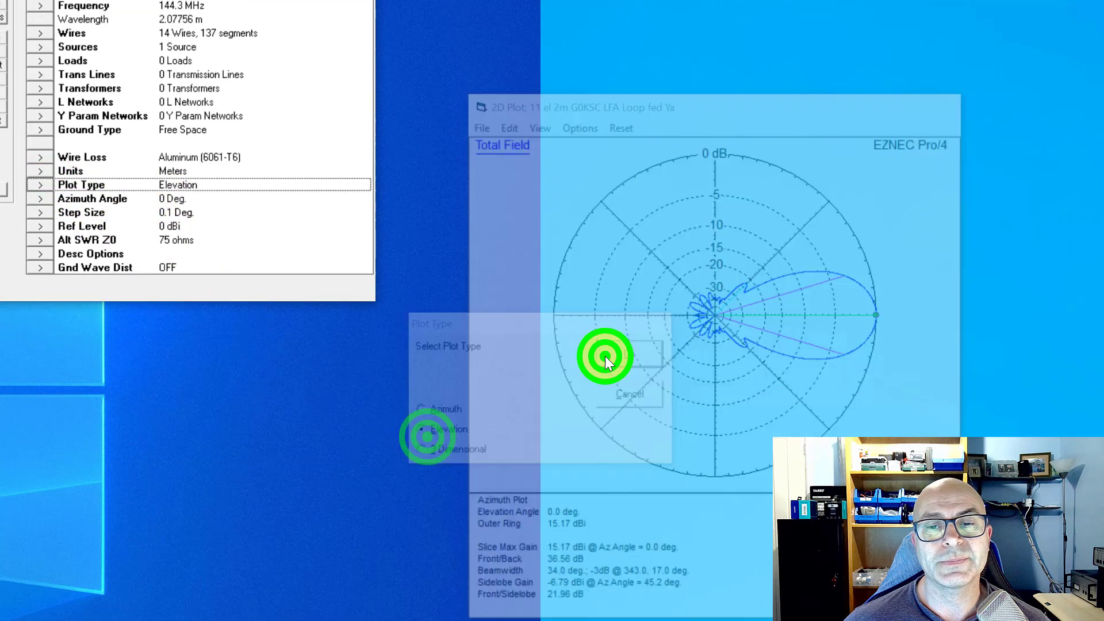
{"action": "left_click", "coordinate": [3, 192]}
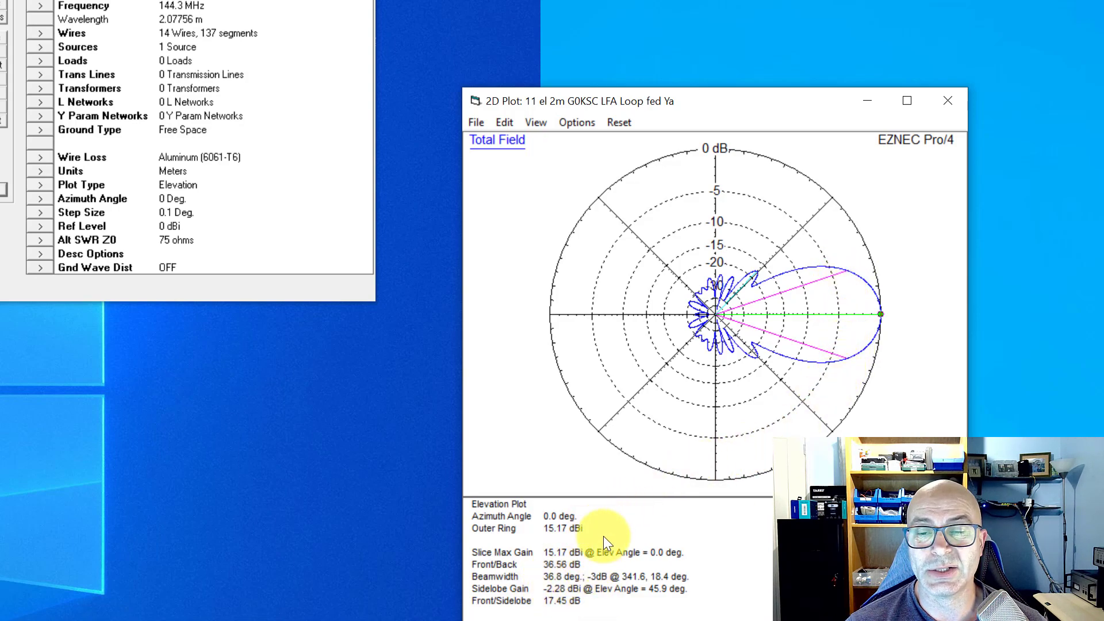
Step: Copy wires 1–14 with a 3.4 m Z offset, giving 28 wires and 2 sources
{"action": "left_click", "coordinate": [44, 39]}
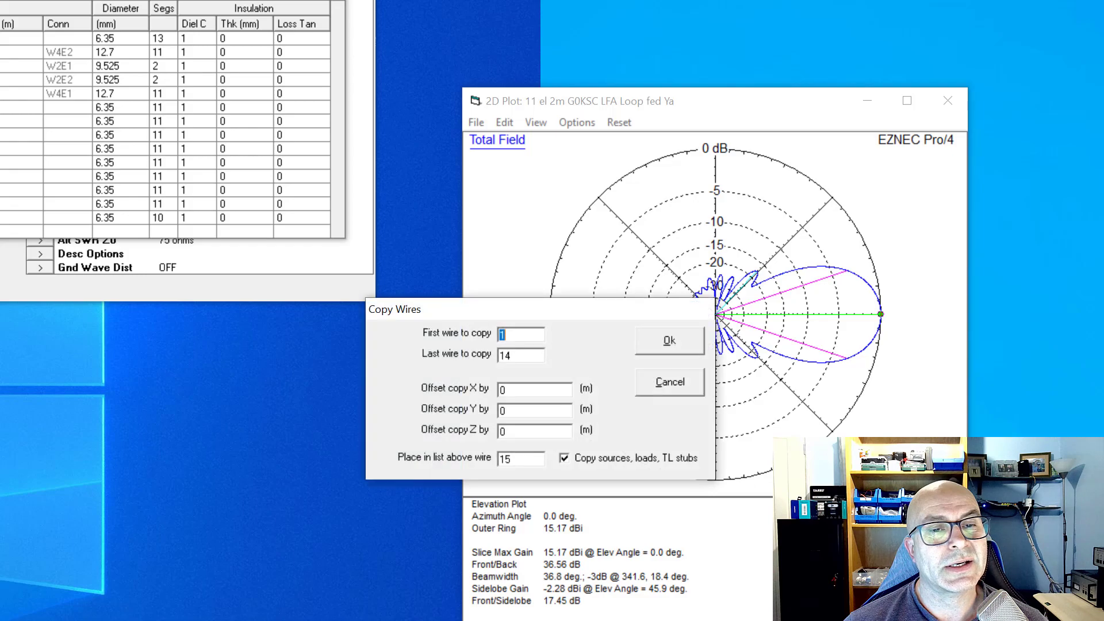
{"action": "double_click", "coordinate": [523, 432]}
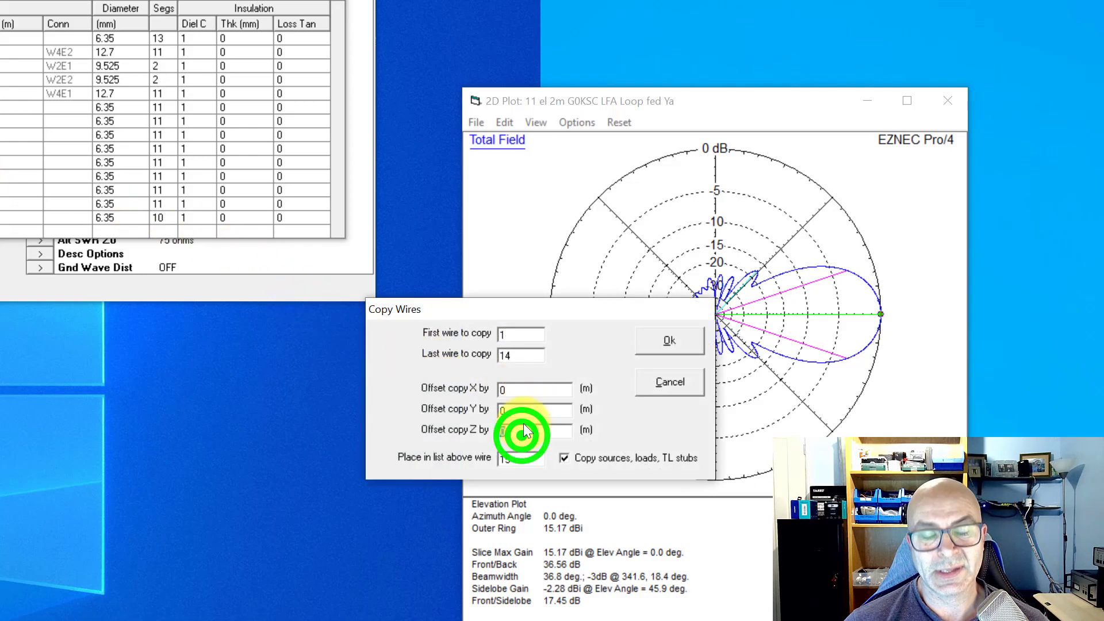
{"action": "type", "text": "3.4"}
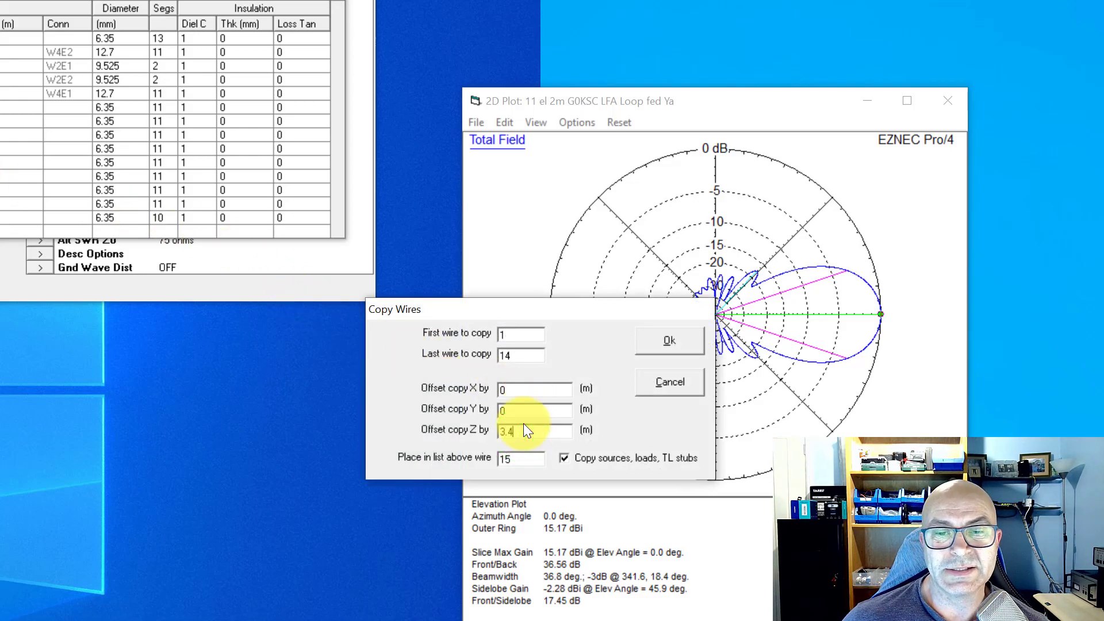
{"action": "left_click", "coordinate": [643, 348]}
Step: Show the stacked 28-wire antenna centred in the View Antenna window, moved aside
{"action": "left_click", "coordinate": [75, 279]}
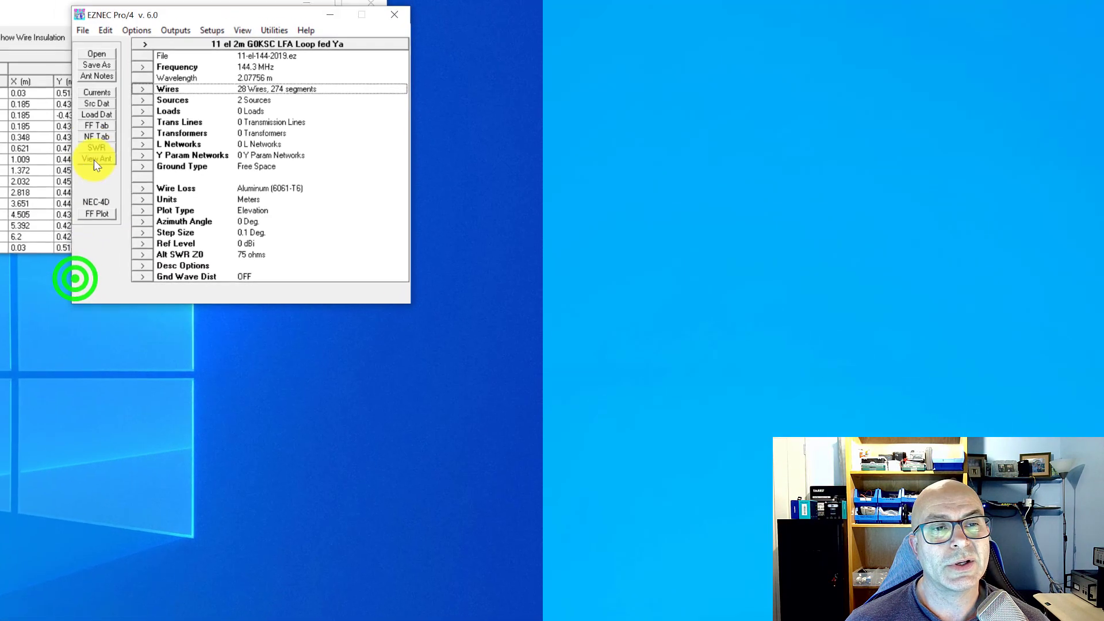
{"action": "left_click", "coordinate": [97, 148]}
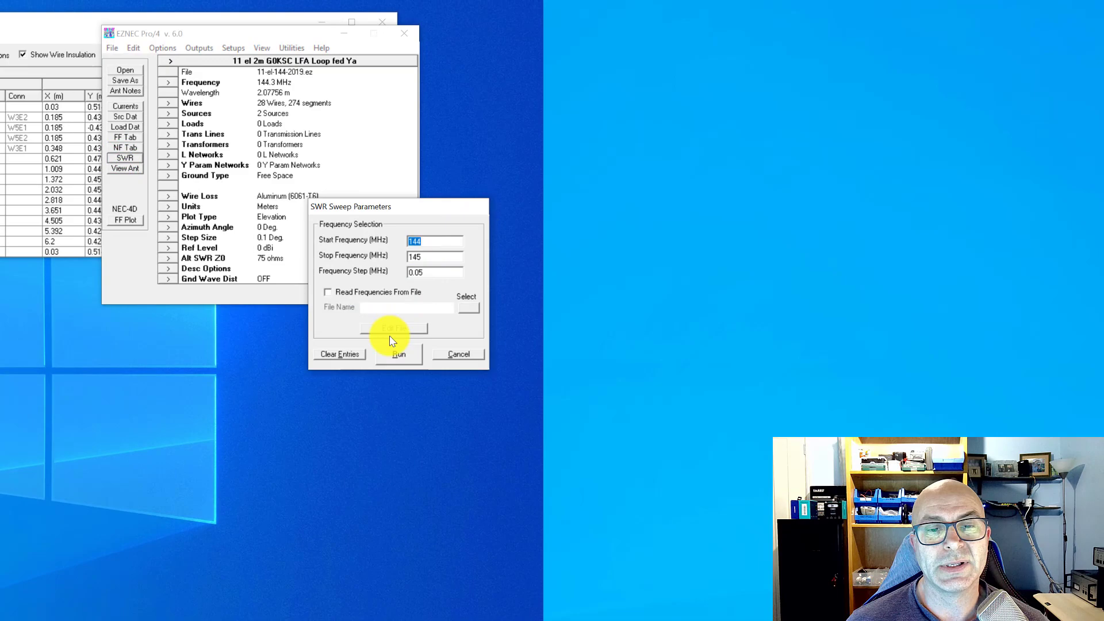
{"action": "left_click", "coordinate": [457, 353]}
{"action": "left_click", "coordinate": [120, 171]}
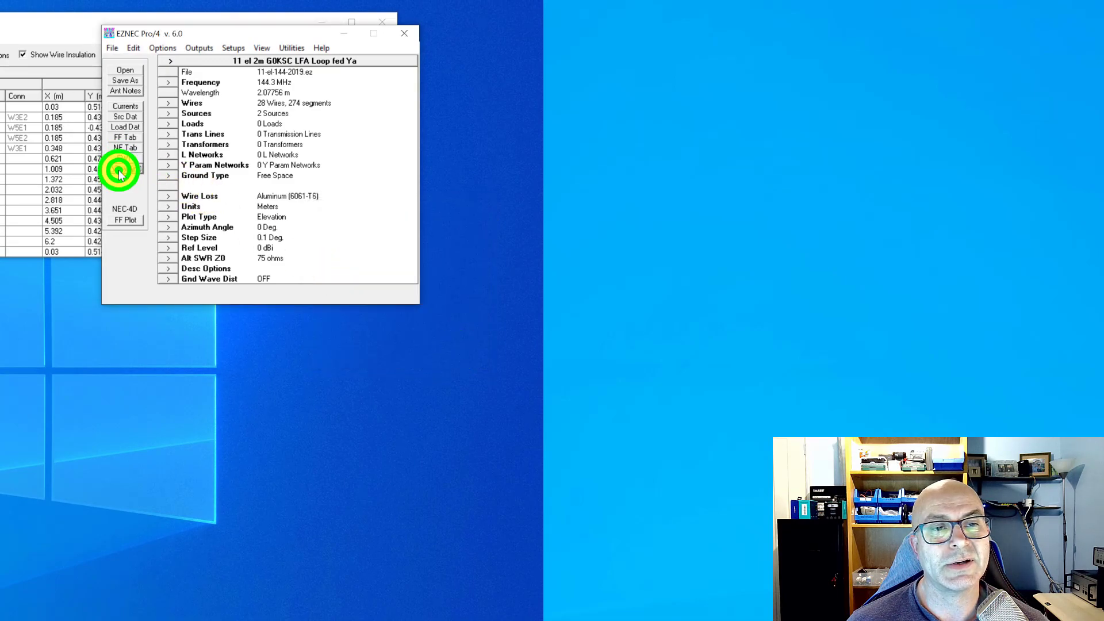
{"action": "left_click", "coordinate": [16, 194]}
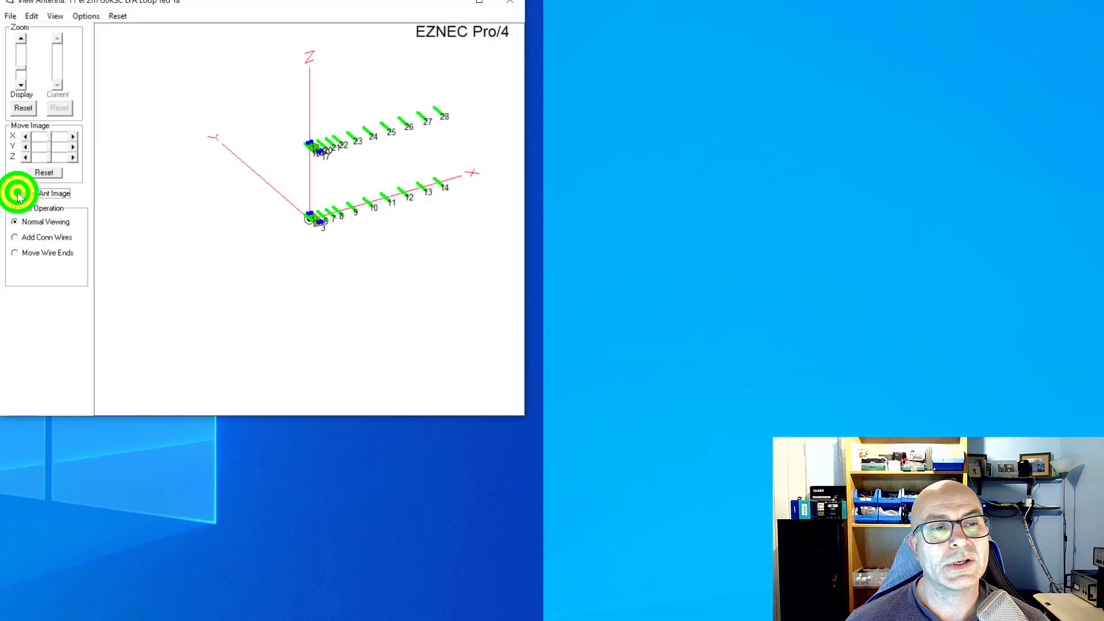
{"action": "left_click", "coordinate": [138, 219]}
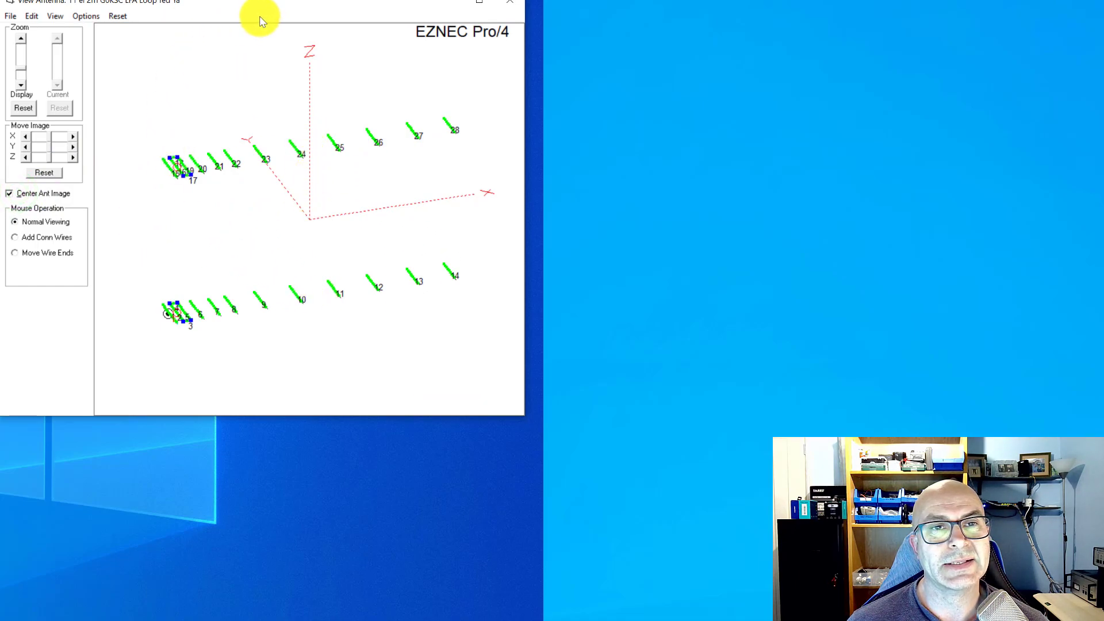
{"action": "left_click_drag", "start_coordinate": [247, 8], "coordinate": [592, 18]}
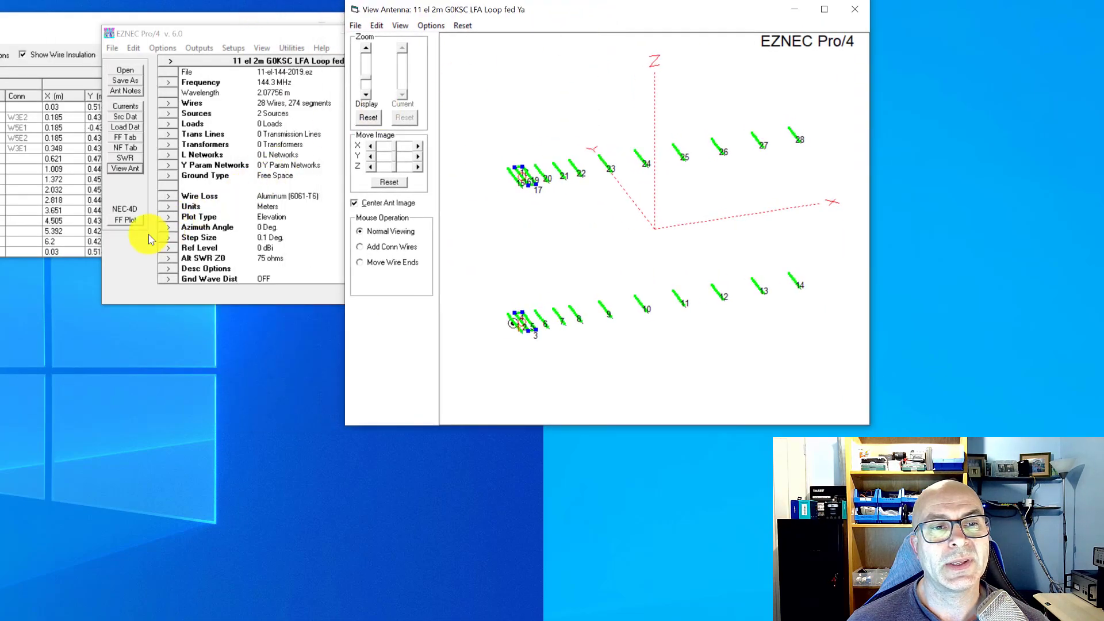
Step: Plot the stacked pair's elevation pattern: 18.13 dBi, 16.2° beamwidth, 35.43 dB front/back
{"action": "left_click", "coordinate": [125, 220]}
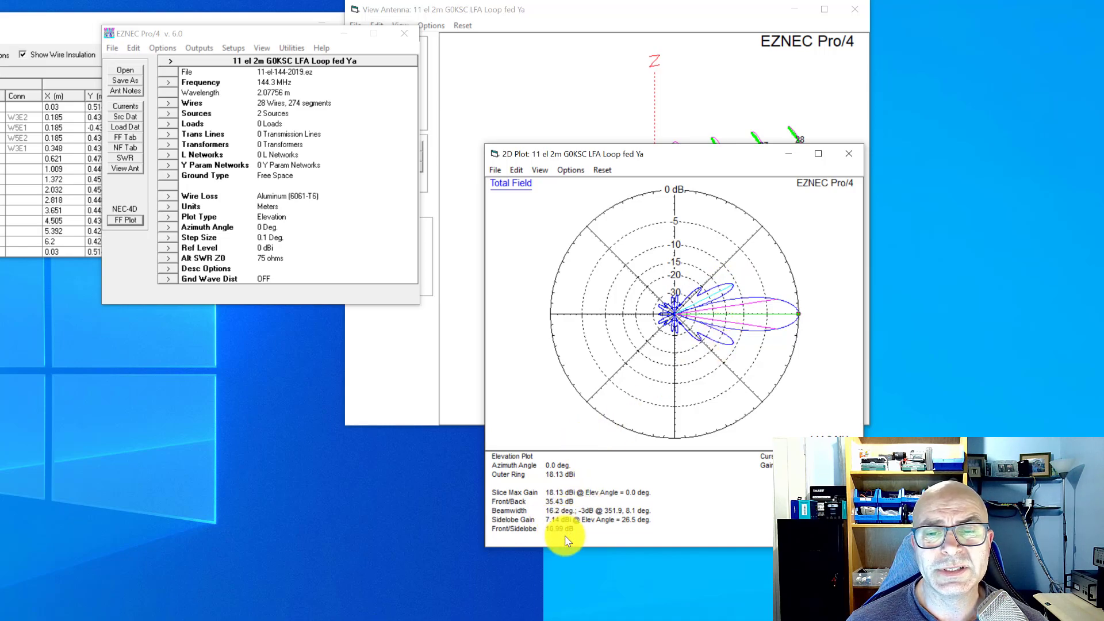
Step: Restore the single 14-wire Yagi and replot its elevation pattern at 15.17 dBi, 36.8° beamwidth
{"action": "left_click", "coordinate": [168, 103]}
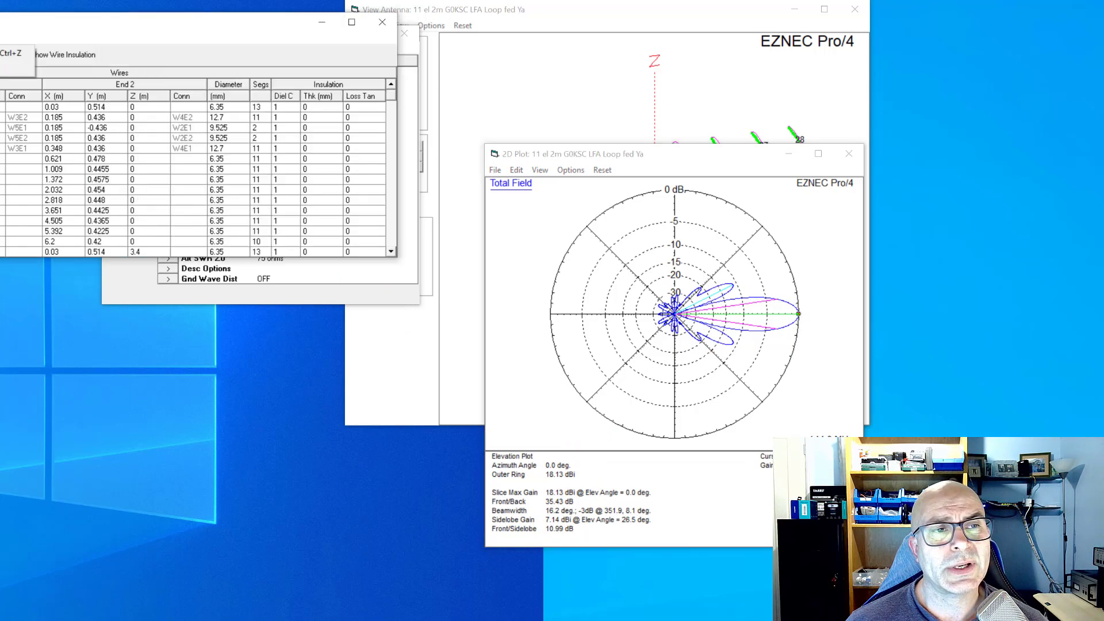
{"action": "left_click", "coordinate": [326, 299]}
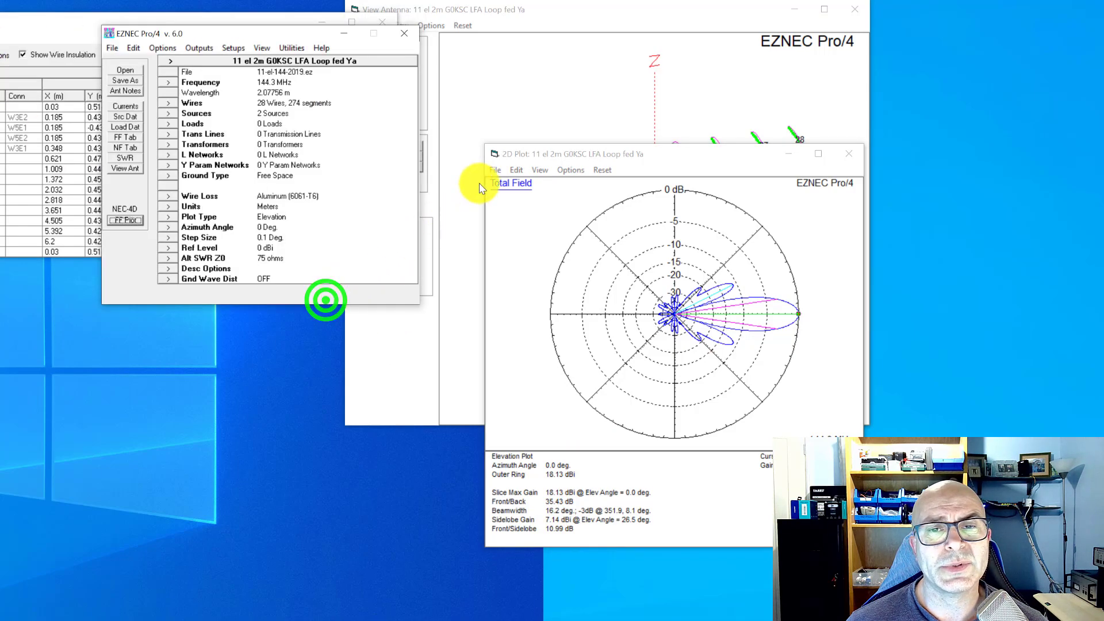
{"action": "left_click", "coordinate": [495, 170]}
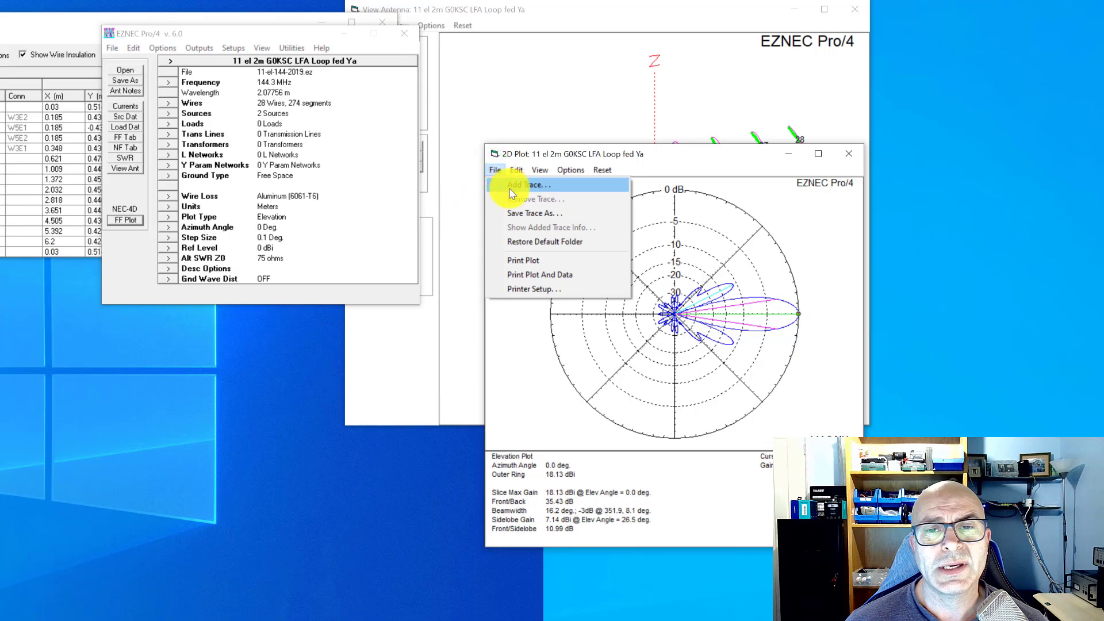
{"action": "left_click", "coordinate": [511, 188]}
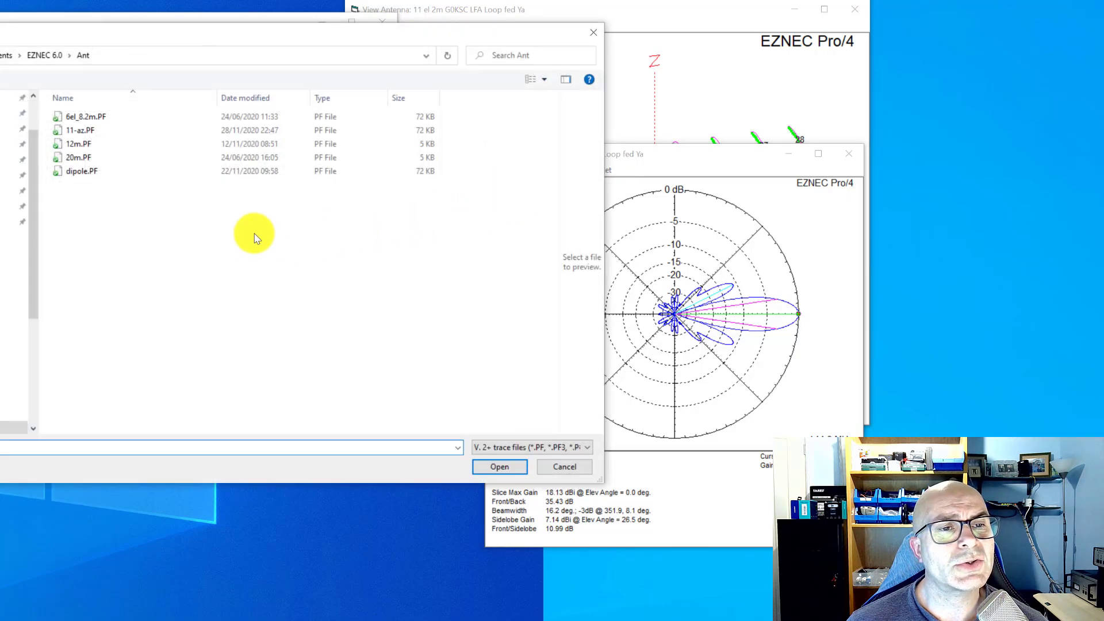
{"action": "left_click", "coordinate": [555, 466]}
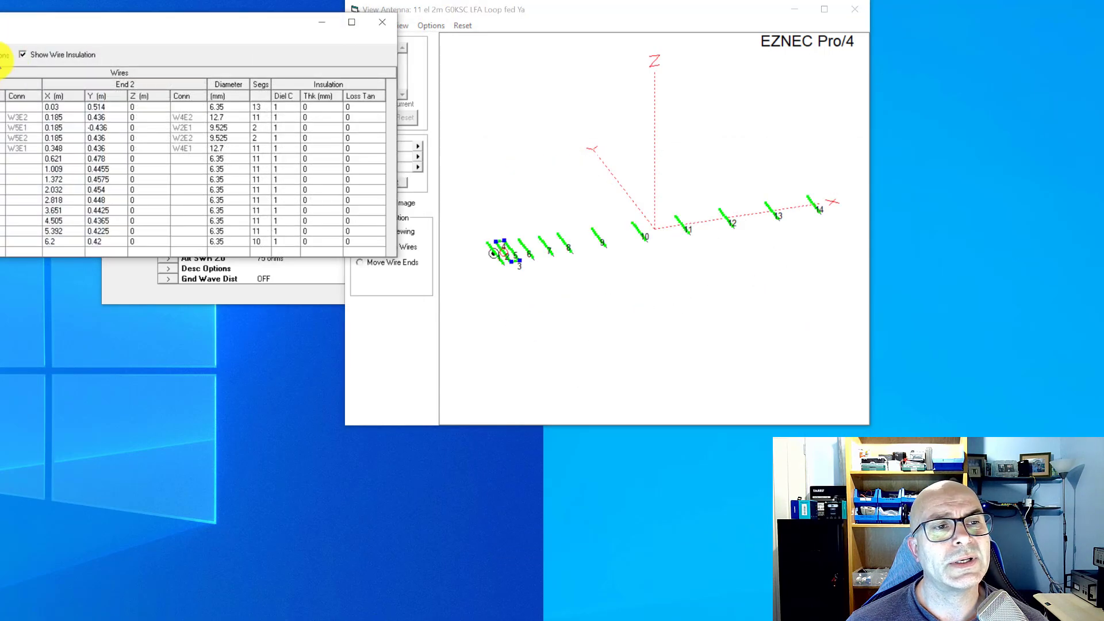
{"action": "left_click", "coordinate": [119, 287]}
{"action": "left_click", "coordinate": [122, 221]}
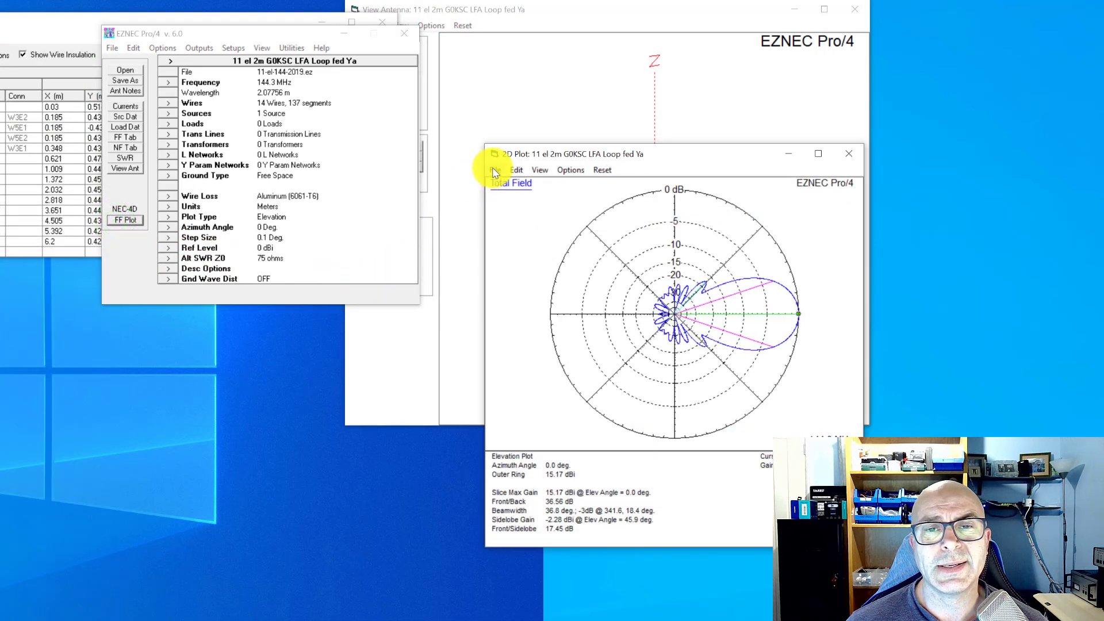
Step: Begin saving the elevation pattern as a trace, then cancel the save dialog
{"action": "left_click", "coordinate": [493, 171]}
{"action": "left_click", "coordinate": [498, 208]}
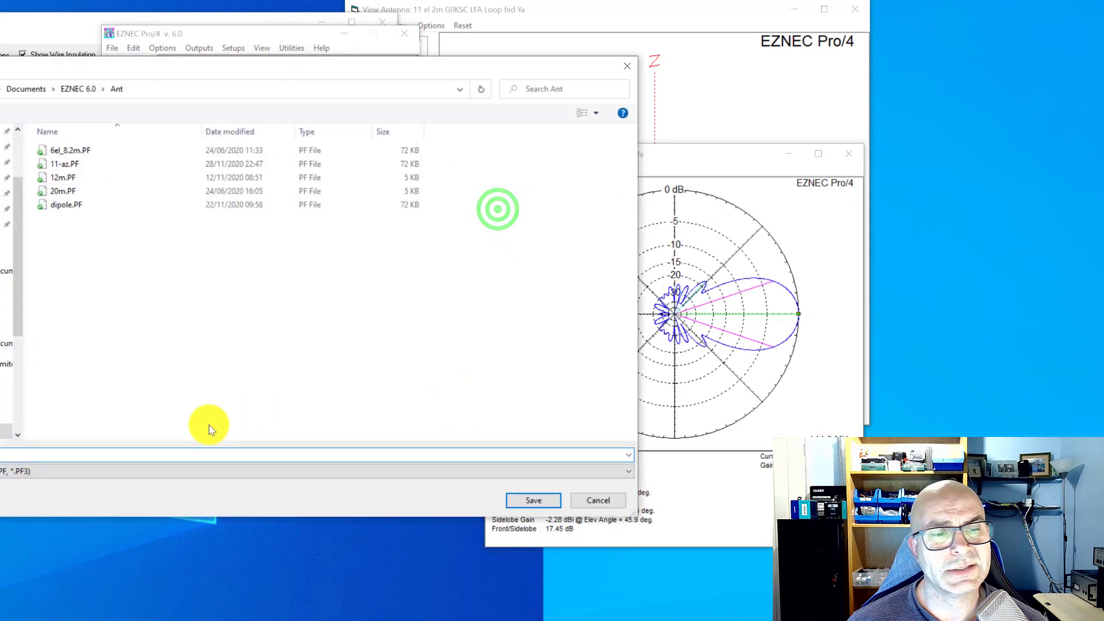
{"action": "left_click", "coordinate": [17, 448]}
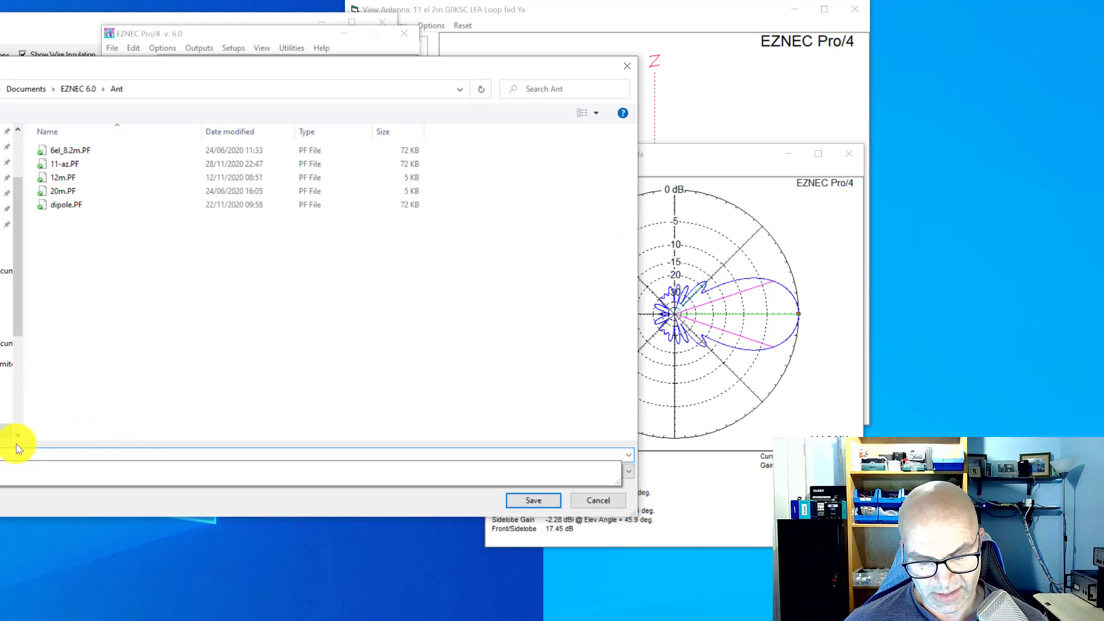
{"action": "left_click", "coordinate": [18, 448]}
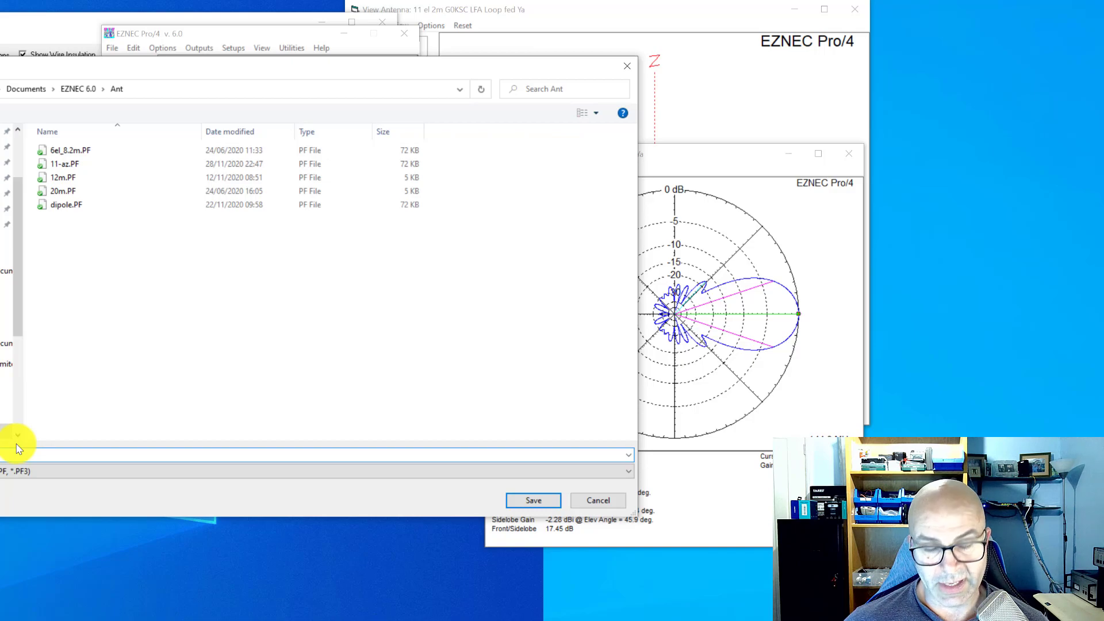
{"action": "key", "text": "Escape"}
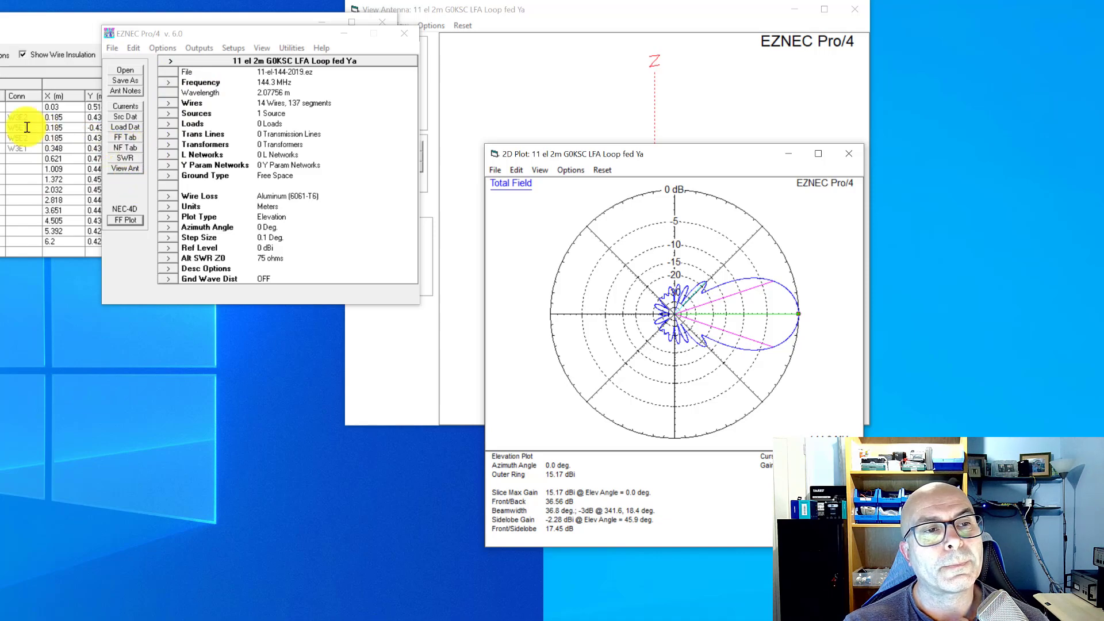
Step: Copy wires 1–14 3.4 m higher again and plot the pair's elevation: 18.13 dBi, 16.2° beamwidth
{"action": "left_click", "coordinate": [168, 103]}
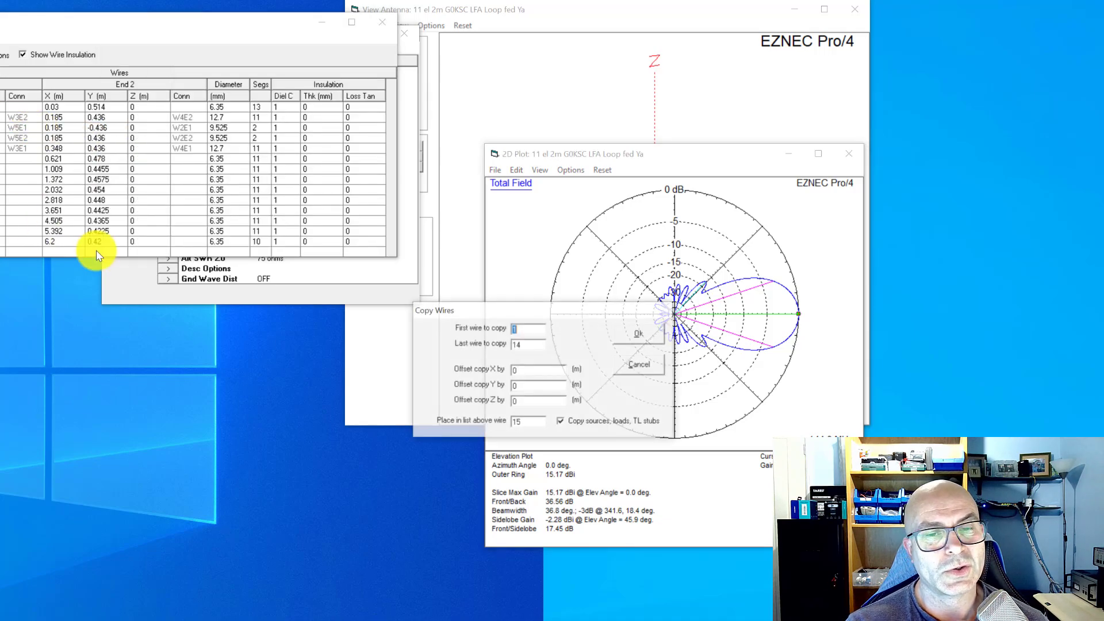
{"action": "left_click", "coordinate": [521, 397]}
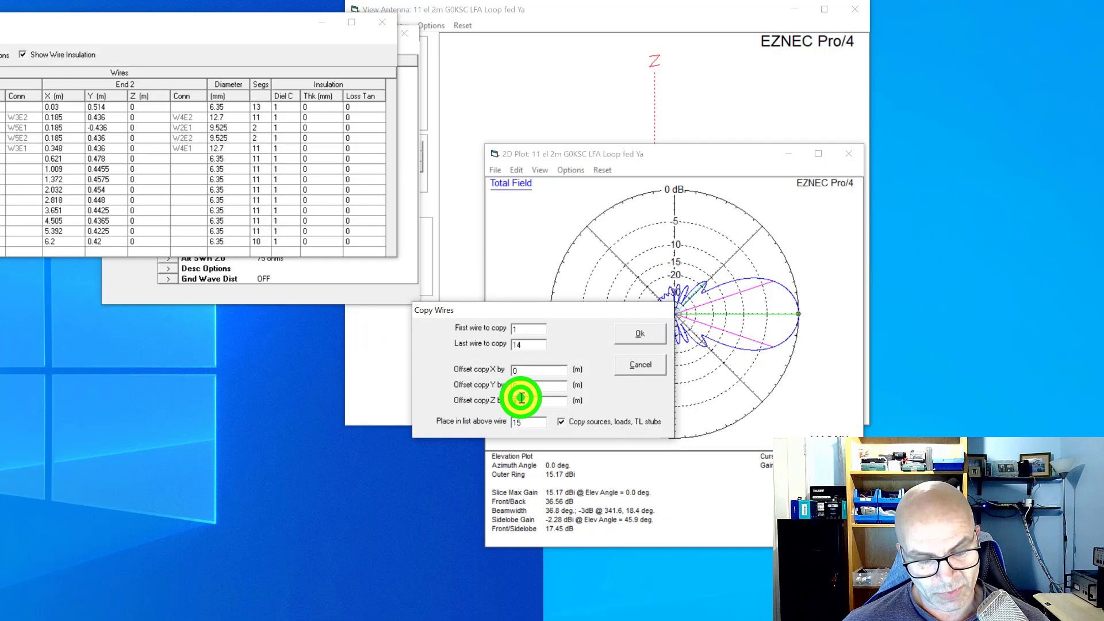
{"action": "type", "text": "3.4"}
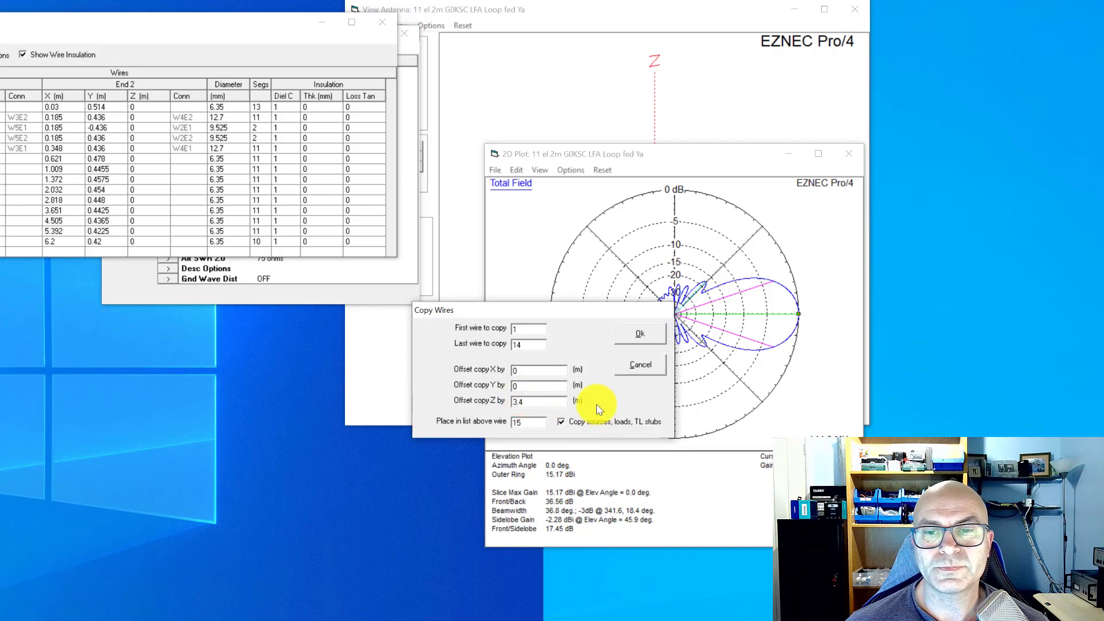
{"action": "left_click", "coordinate": [624, 337]}
{"action": "left_click", "coordinate": [135, 277]}
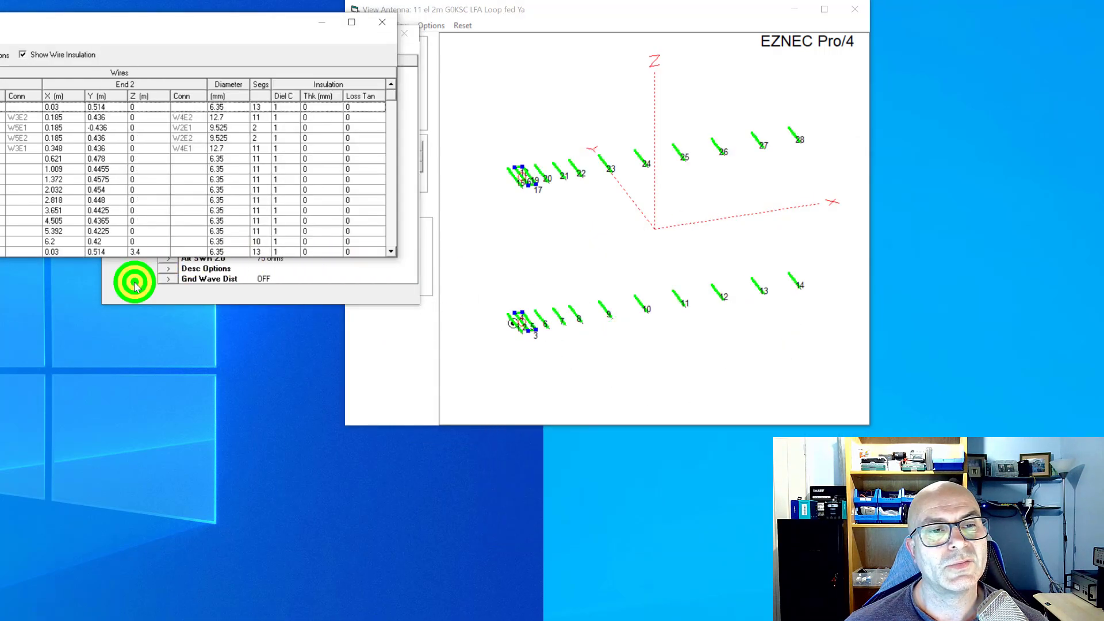
{"action": "left_click", "coordinate": [124, 221]}
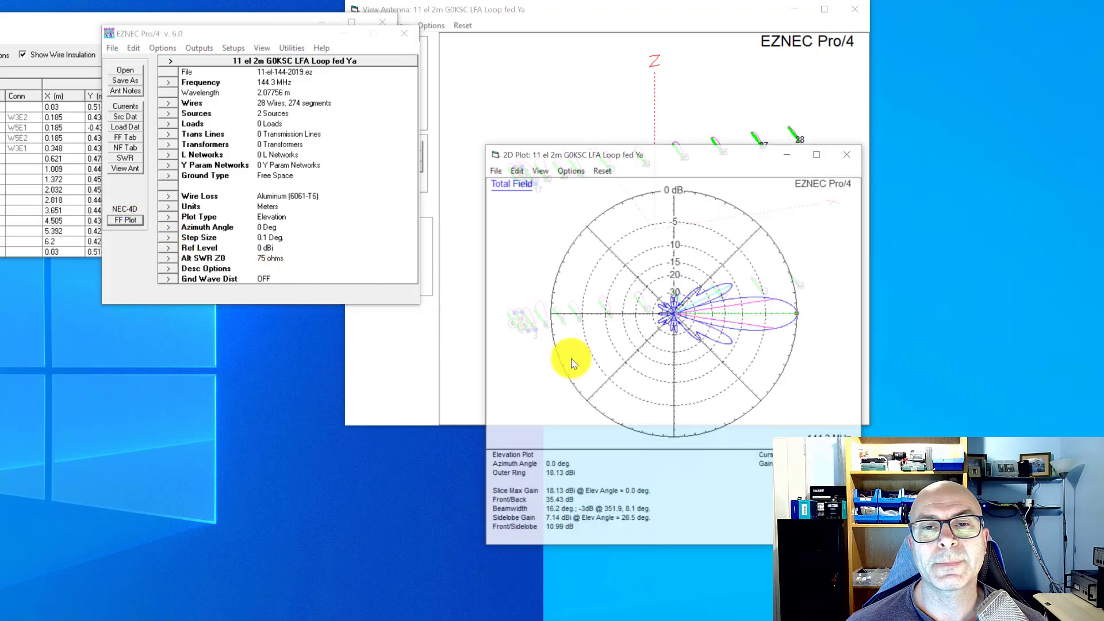
{"action": "left_click_drag", "start_coordinate": [601, 160], "coordinate": [604, 121]}
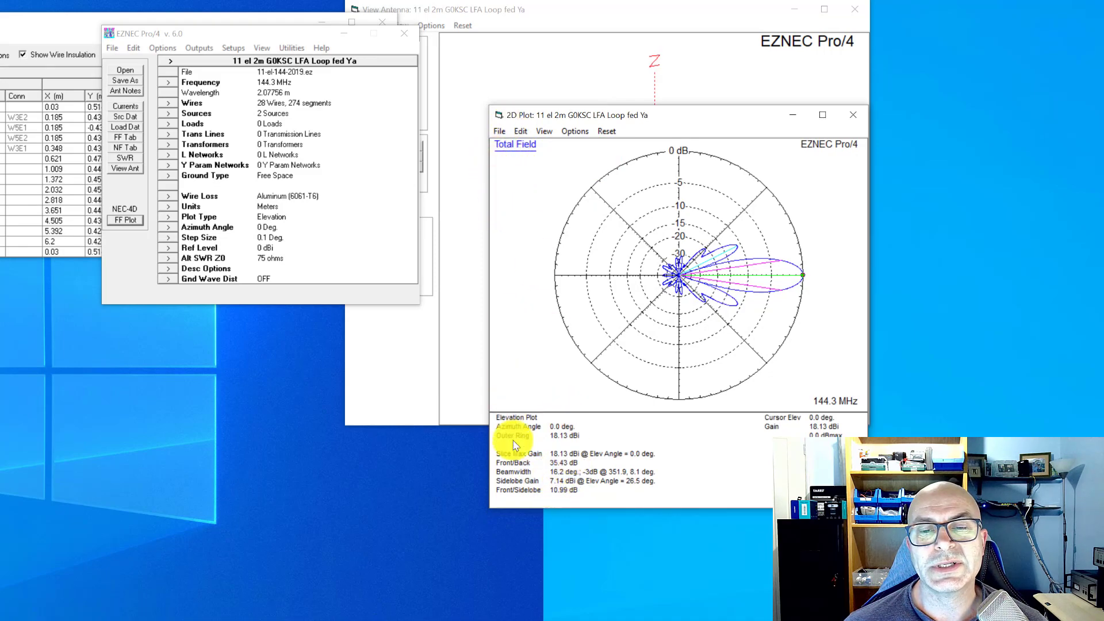
Step: Overlay the saved 11-el.PF trace on the stacked pair's elevation plot
{"action": "left_click", "coordinate": [501, 131]}
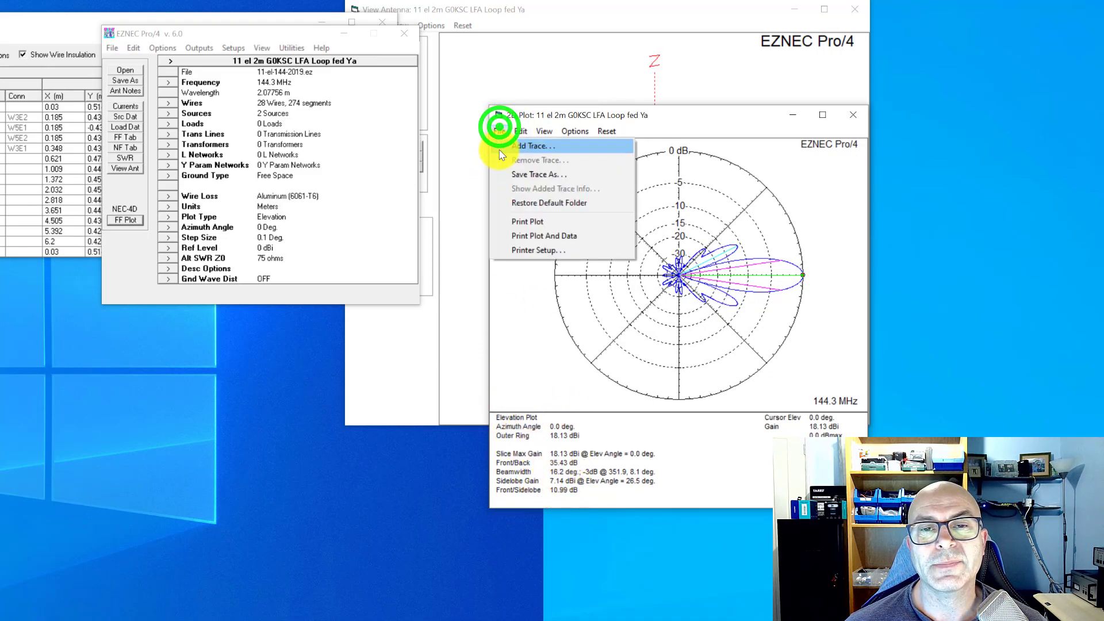
{"action": "left_click", "coordinate": [506, 150]}
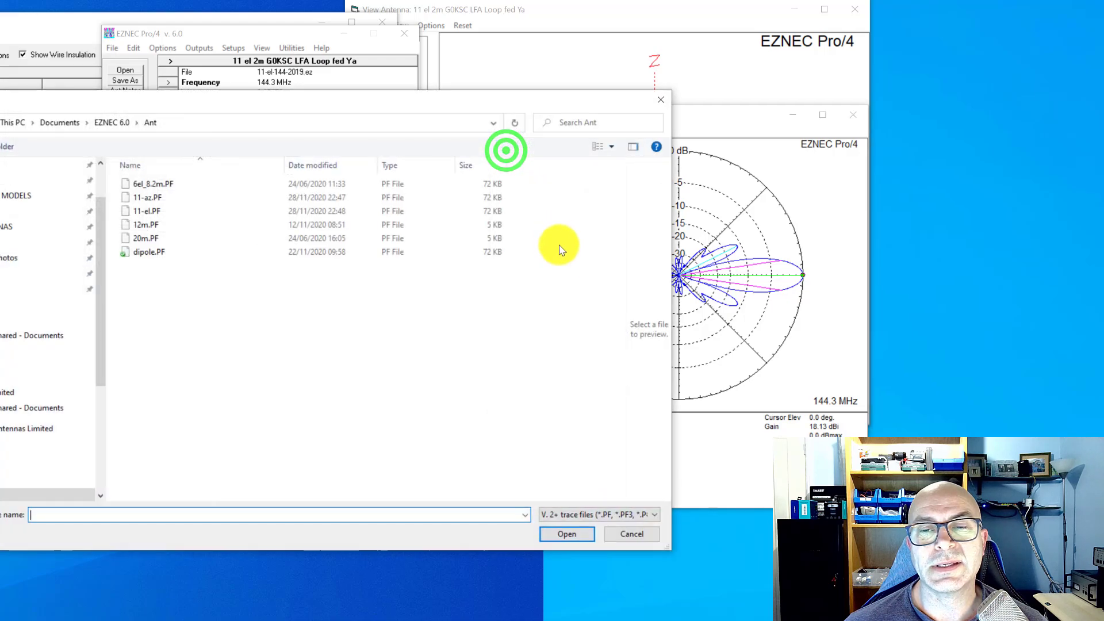
{"action": "left_click", "coordinate": [138, 213]}
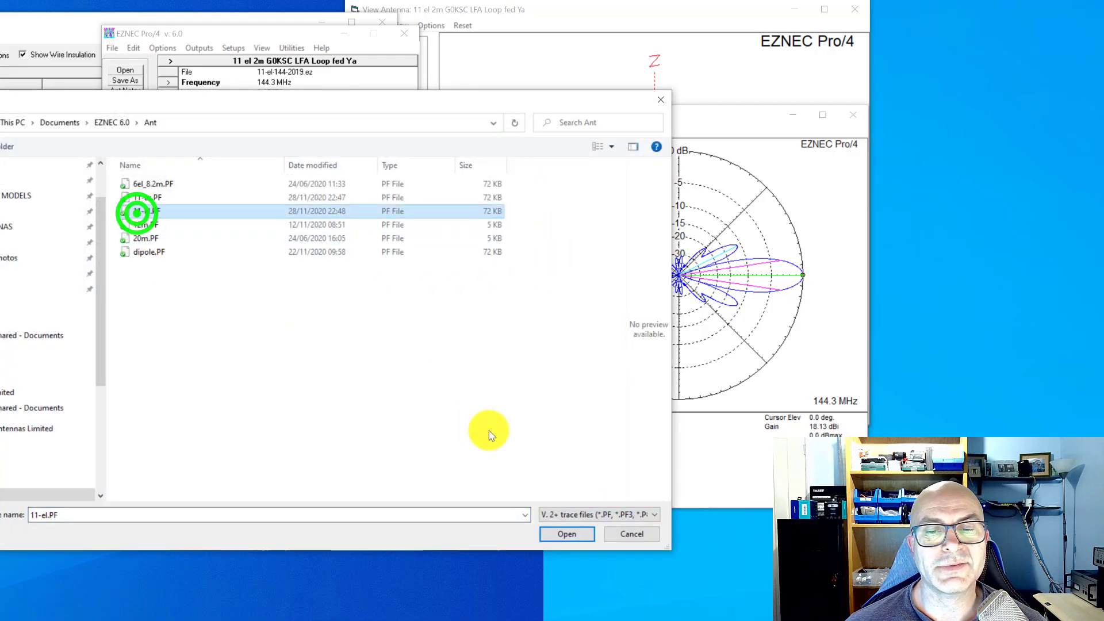
{"action": "left_click", "coordinate": [559, 533]}
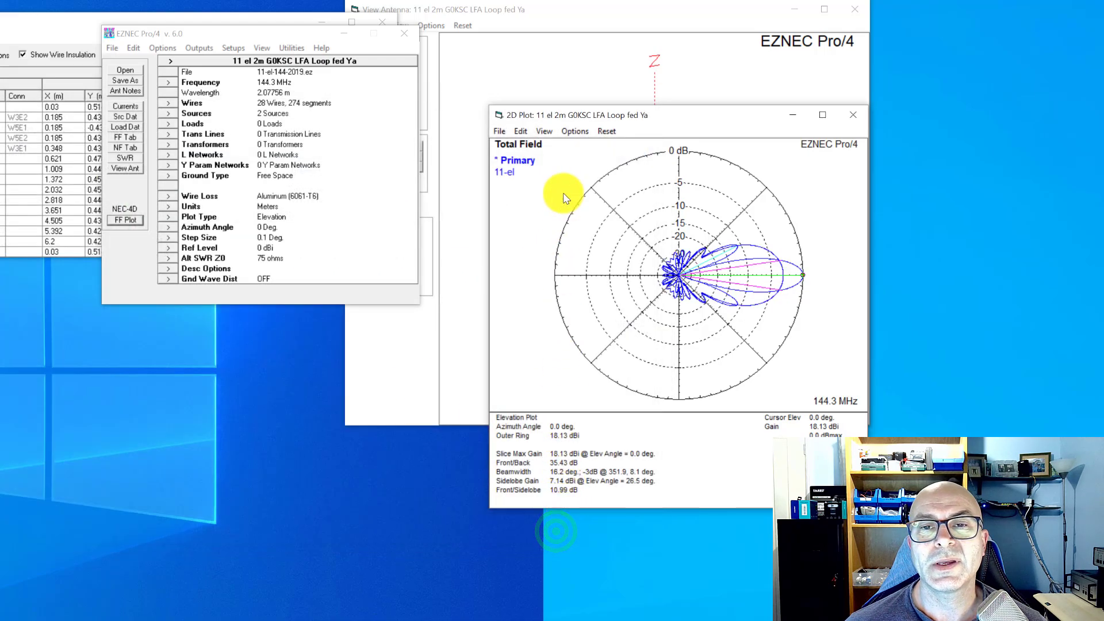
Step: Choose the colour setting for Recalled Trace 1 in the plot's colour options
{"action": "left_click", "coordinate": [575, 132]}
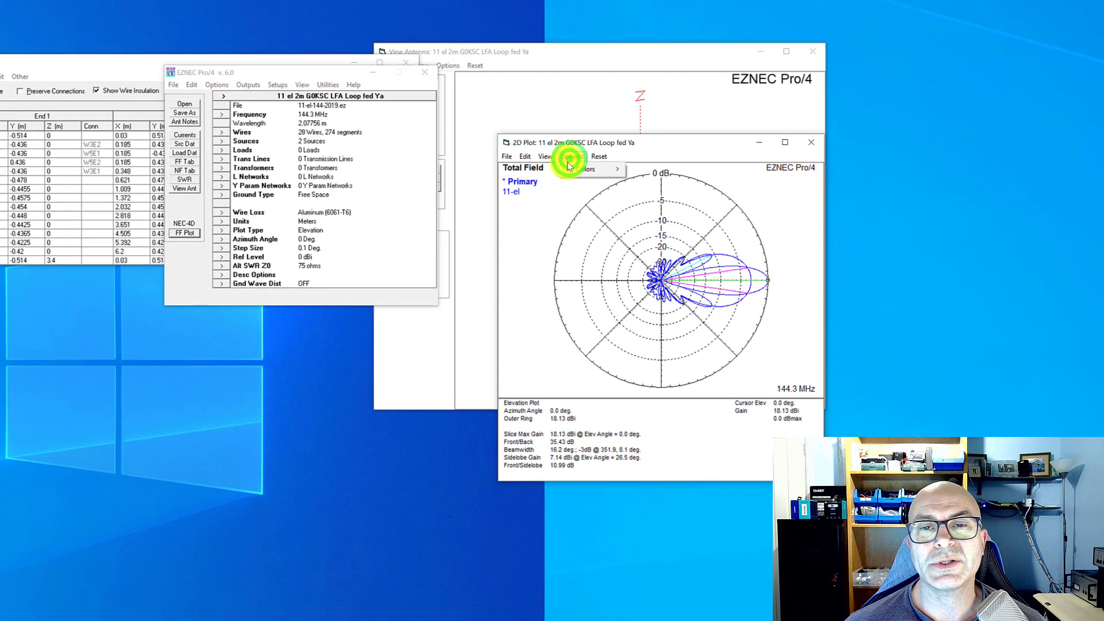
{"action": "mouse_move", "coordinate": [590, 162]}
{"action": "left_click", "coordinate": [652, 206]}
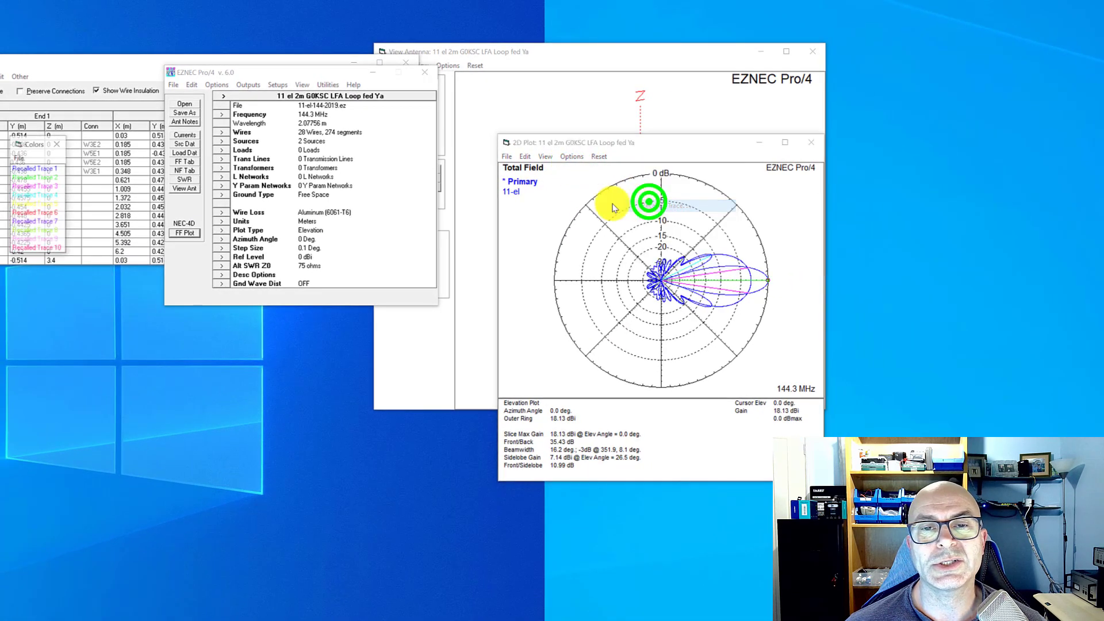
{"action": "left_click", "coordinate": [26, 169]}
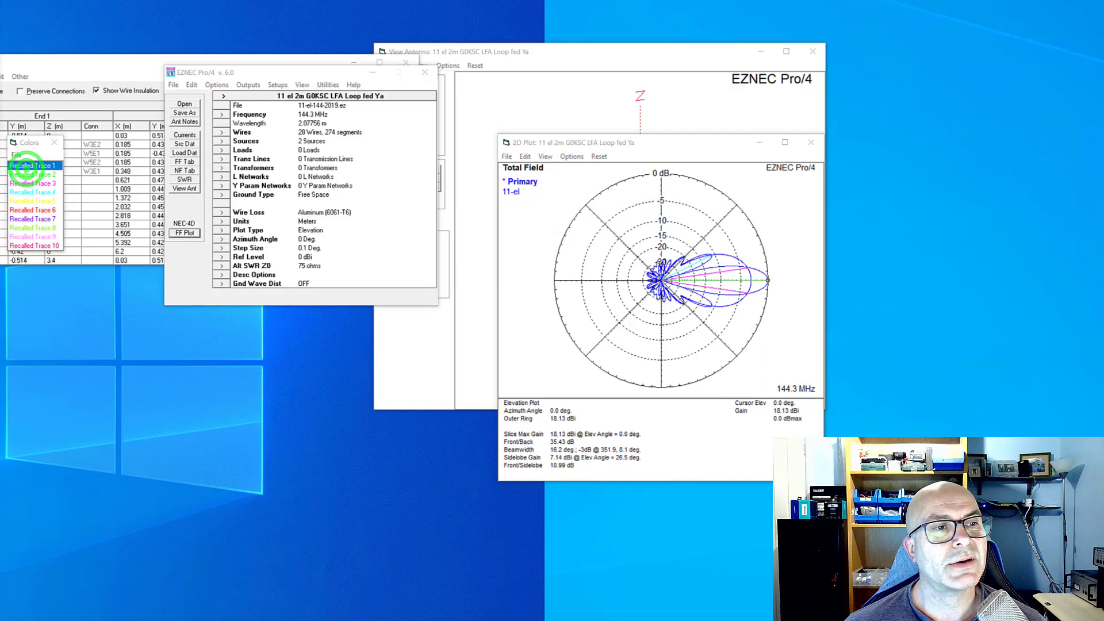
Step: Make Recalled Trace 1 red and move the plot window up and to the left
{"action": "left_click", "coordinate": [35, 230]}
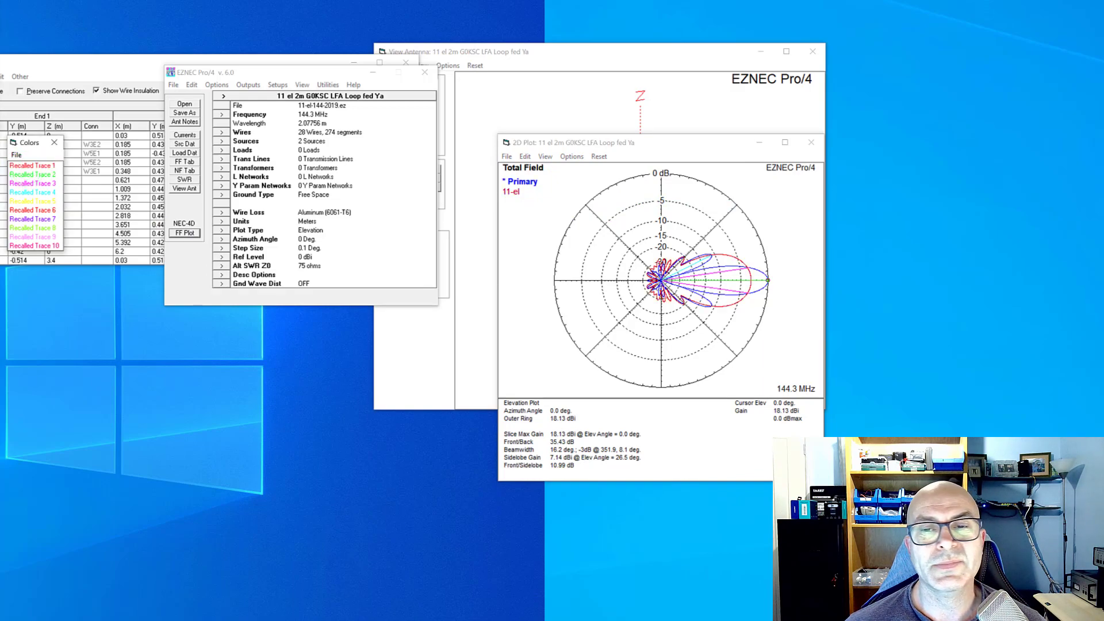
{"action": "left_click", "coordinate": [518, 142]}
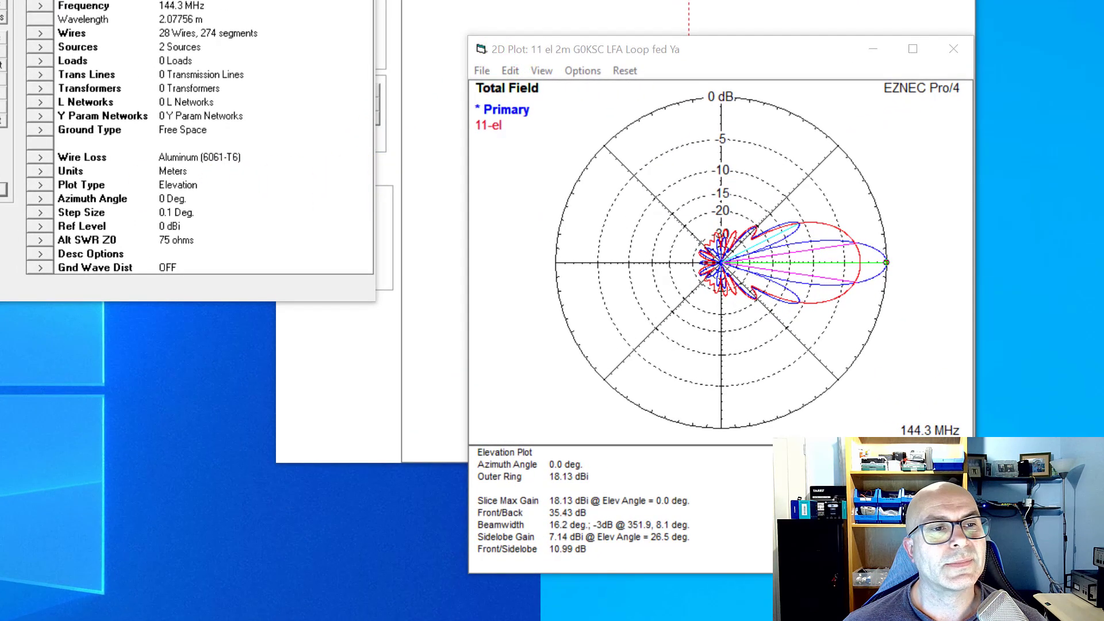
{"action": "left_click_drag", "start_coordinate": [665, 50], "coordinate": [566, 29]}
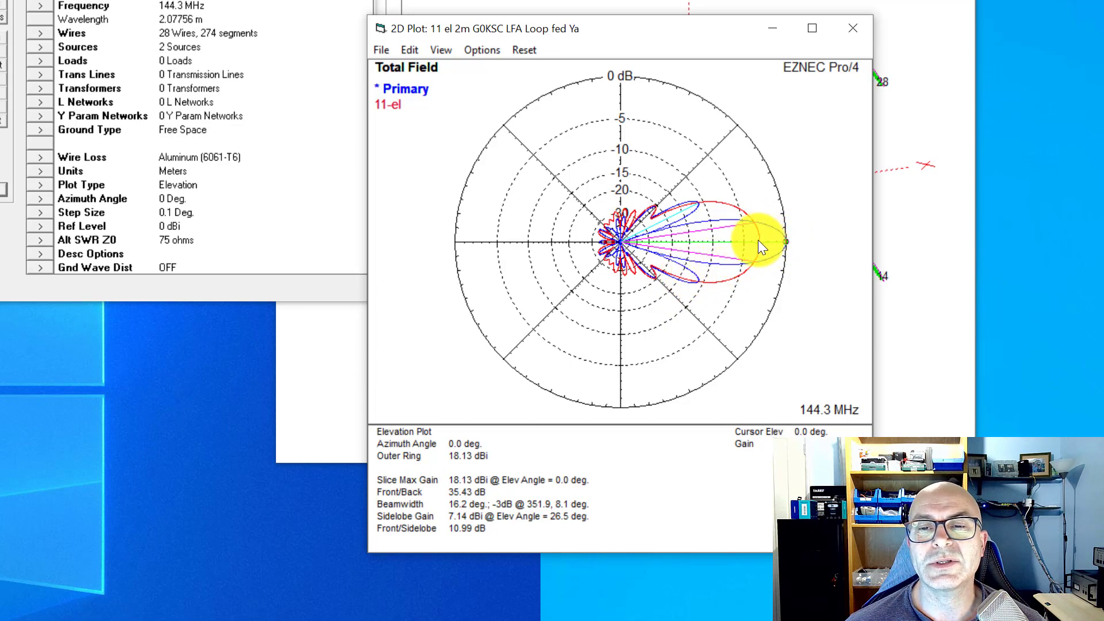
Step: Compare readouts: 11-el trace 15.17 dBi, 36.8° beamwidth versus stacked pair 18.13 dBi
{"action": "left_click", "coordinate": [393, 104]}
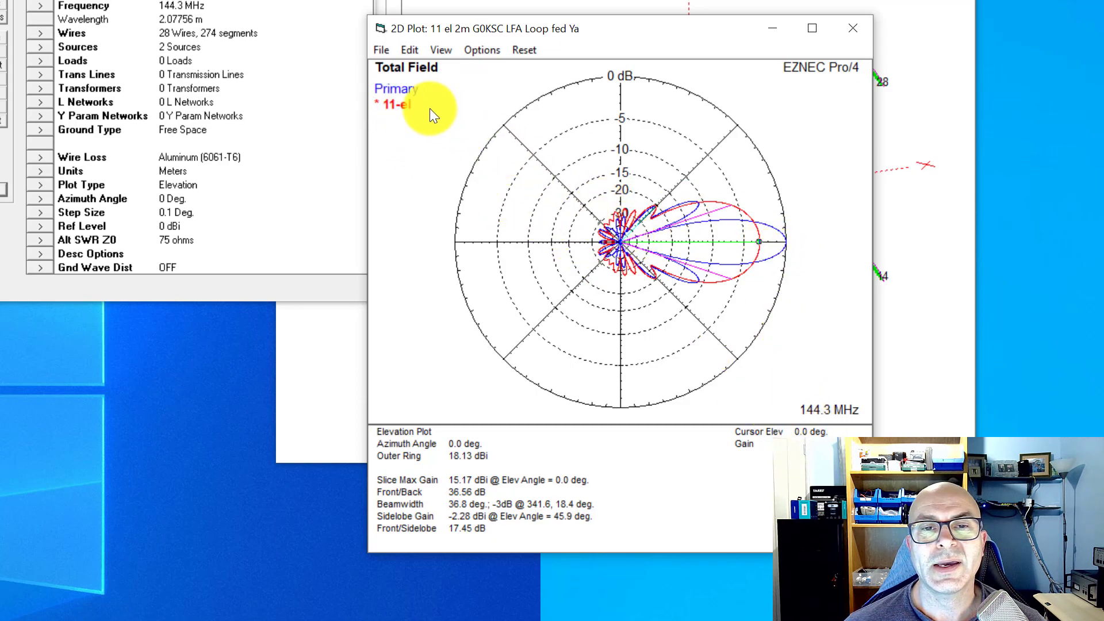
{"action": "left_click", "coordinate": [391, 90]}
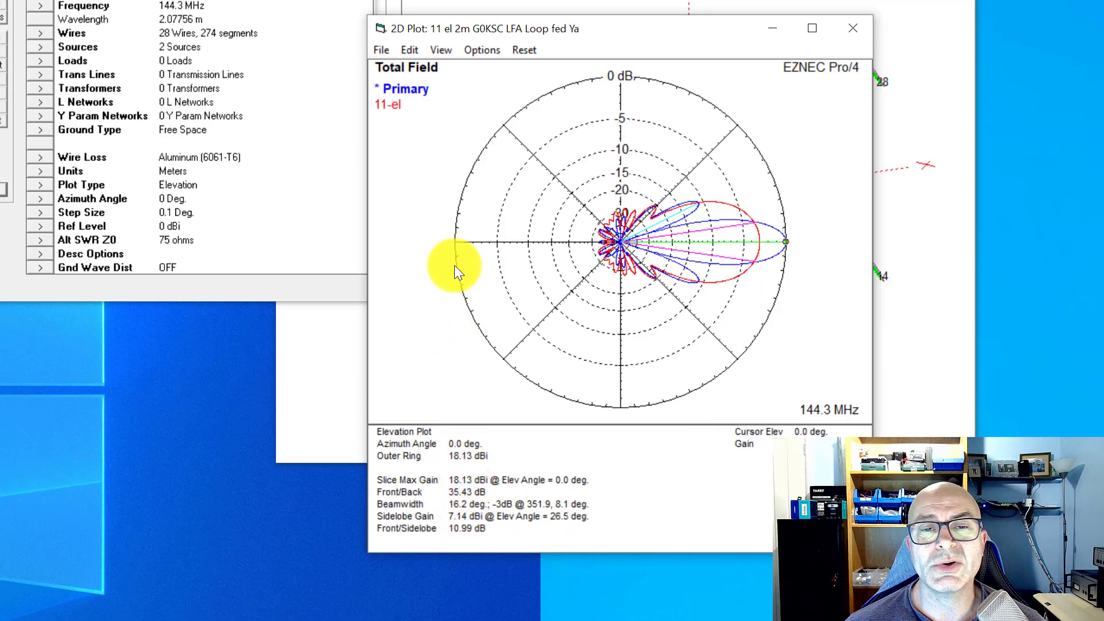
{"action": "left_click", "coordinate": [387, 105]}
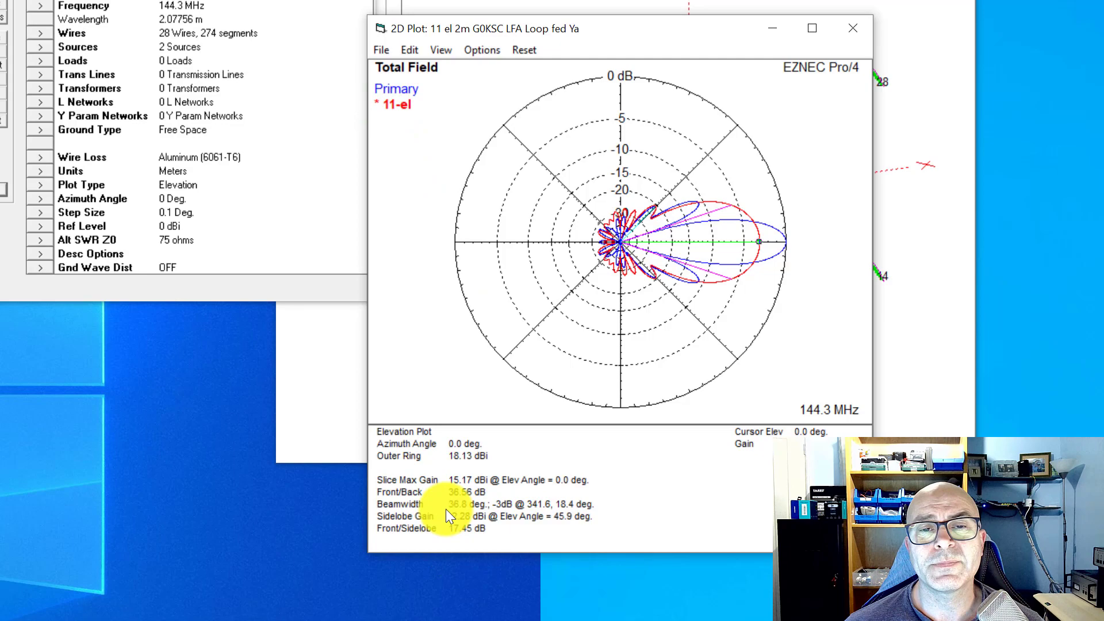
Step: Remove the 11-el trace and switch the plot type to Azimuth
{"action": "left_click", "coordinate": [377, 52]}
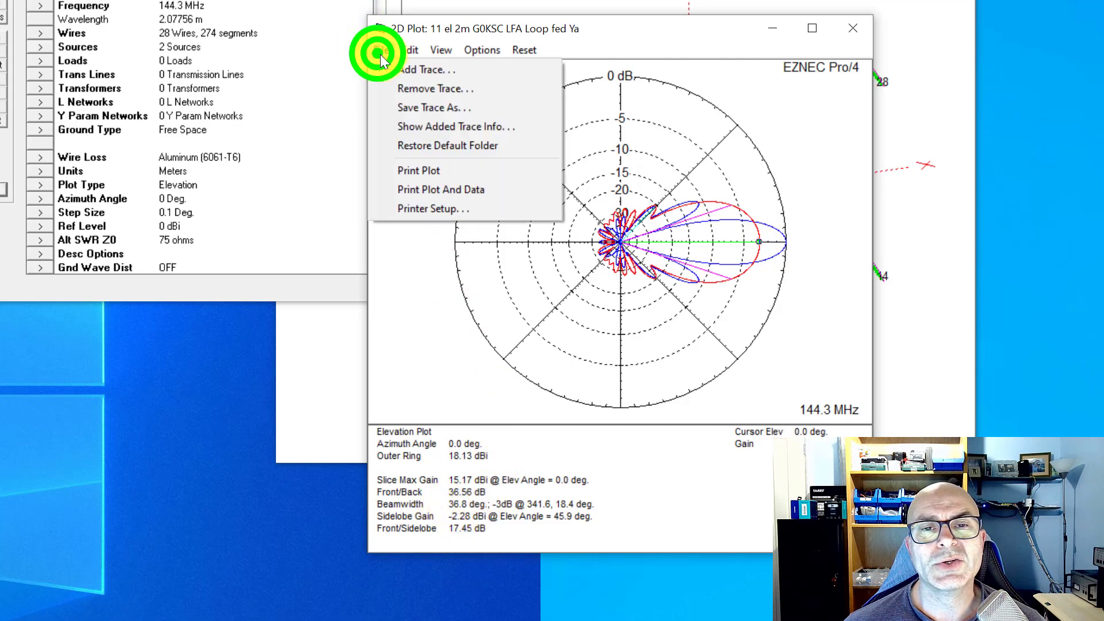
{"action": "left_click", "coordinate": [391, 89]}
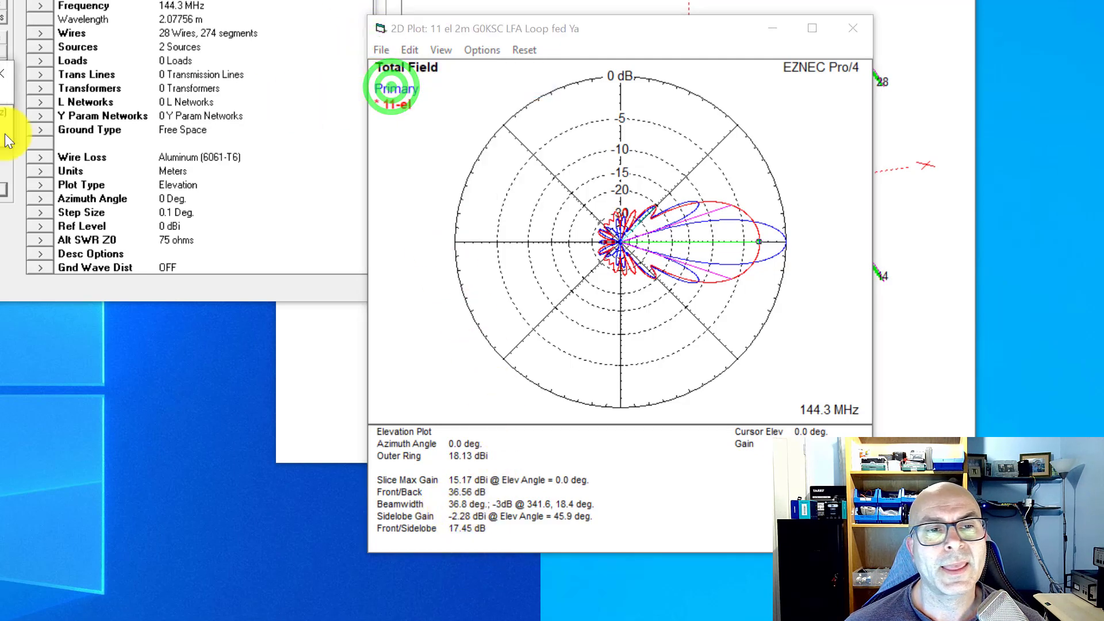
{"action": "left_click", "coordinate": [396, 105]}
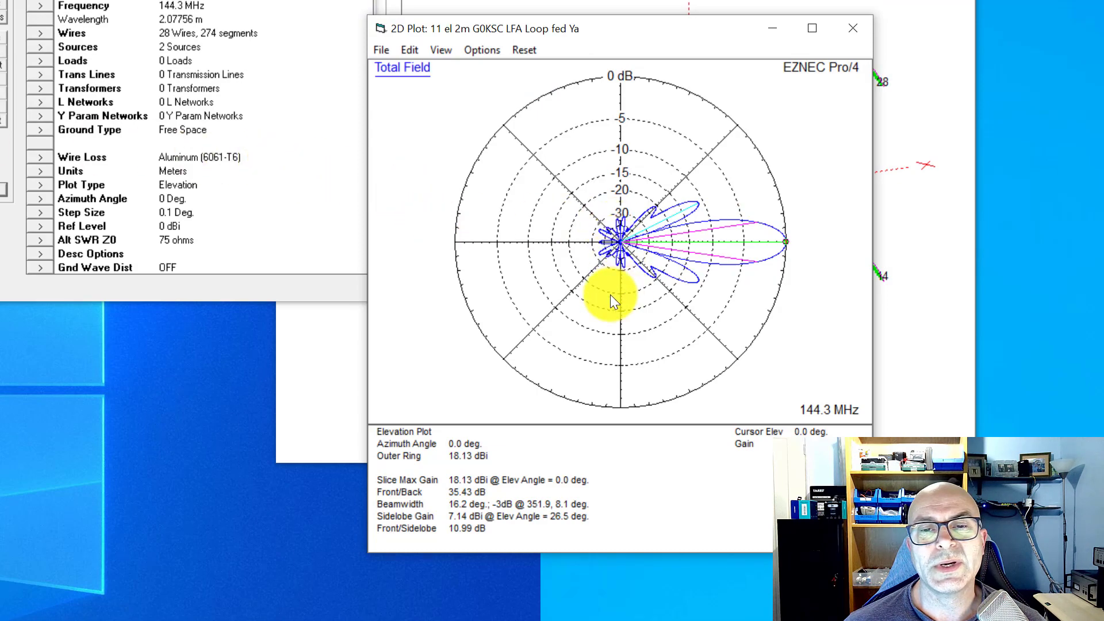
{"action": "left_click", "coordinate": [40, 184]}
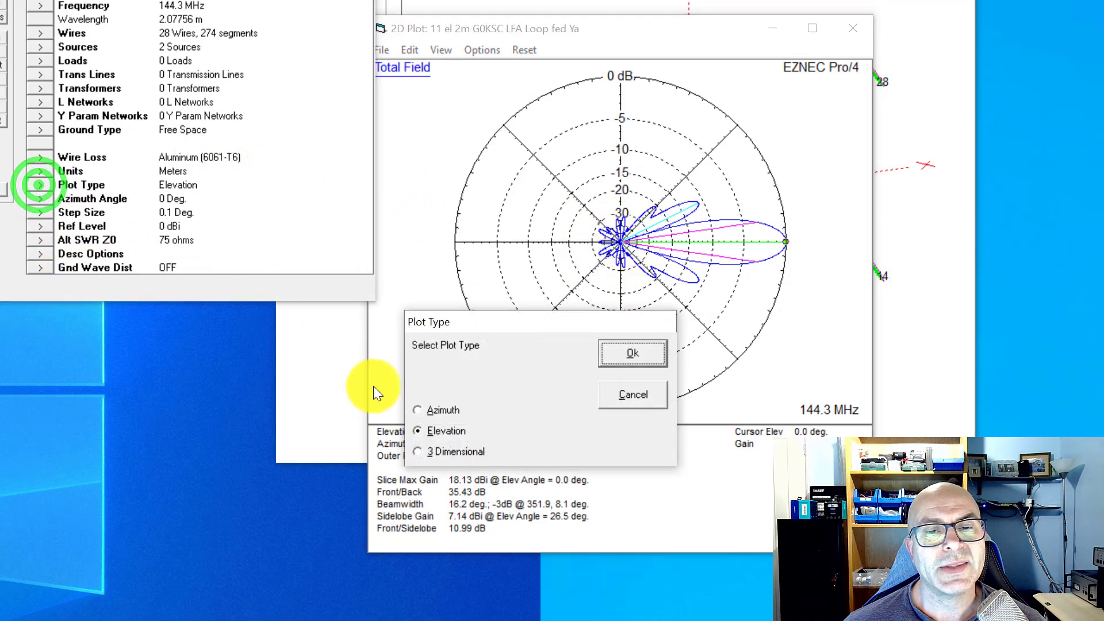
{"action": "left_click", "coordinate": [419, 410]}
{"action": "left_click", "coordinate": [632, 360]}
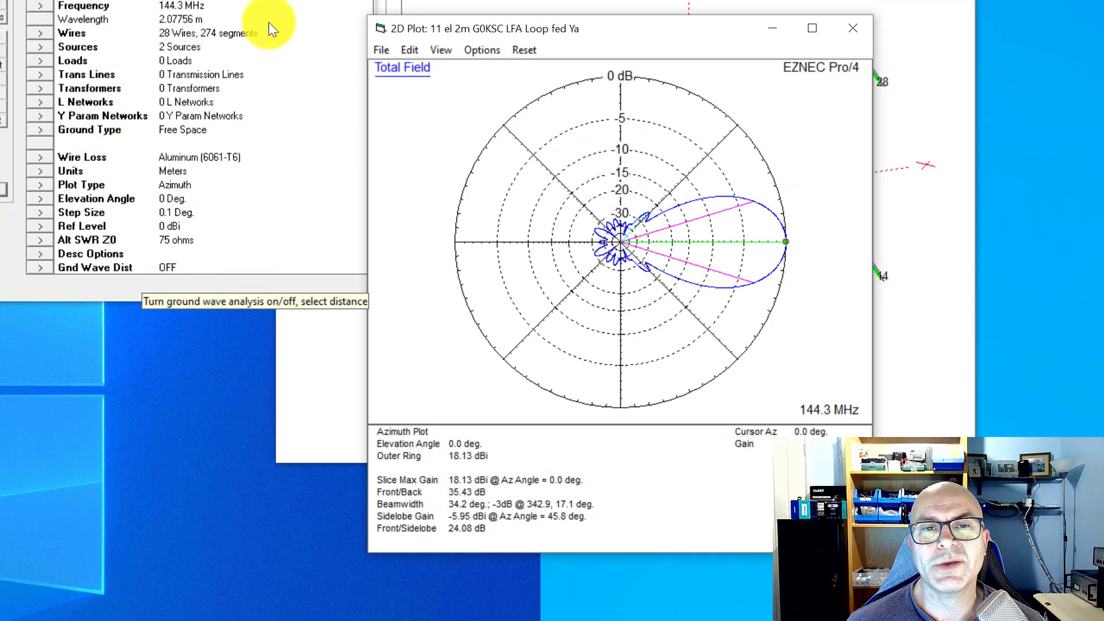
Step: Overlay the 11-az trace on the pair's azimuth plot (18.13 dBi, 34.2°) and compare readouts
{"action": "left_click", "coordinate": [373, 50]}
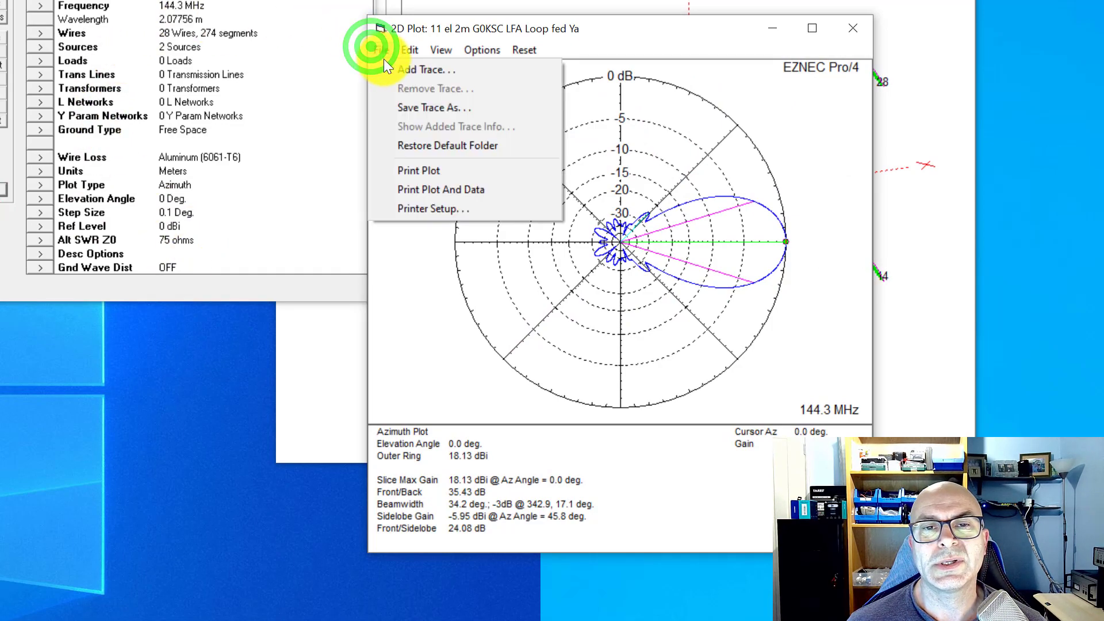
{"action": "left_click", "coordinate": [390, 67]}
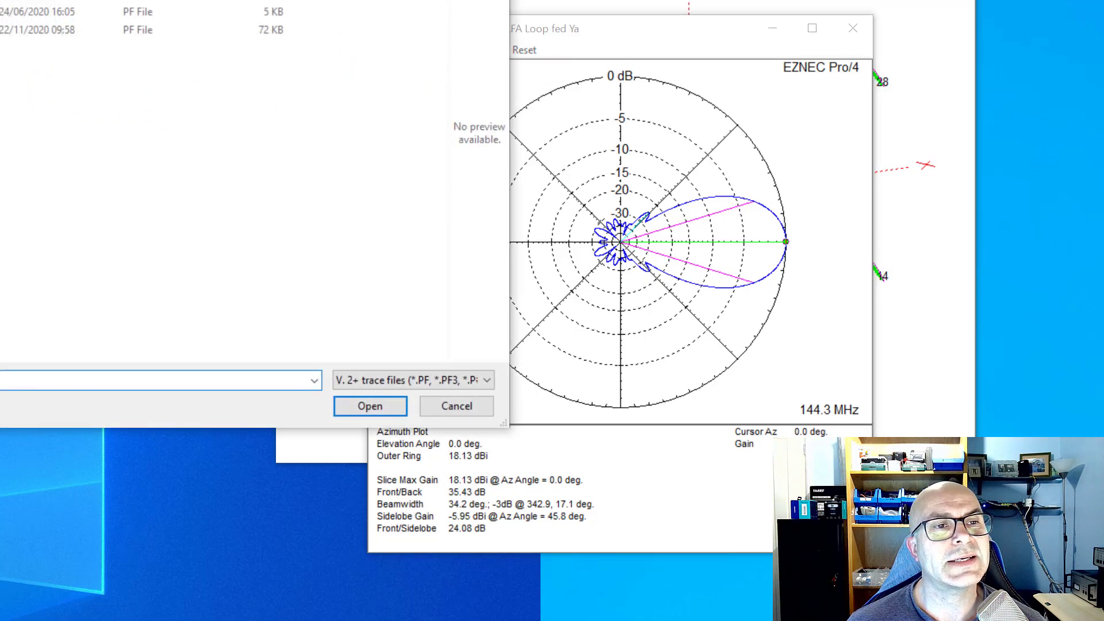
{"action": "left_click", "coordinate": [345, 403]}
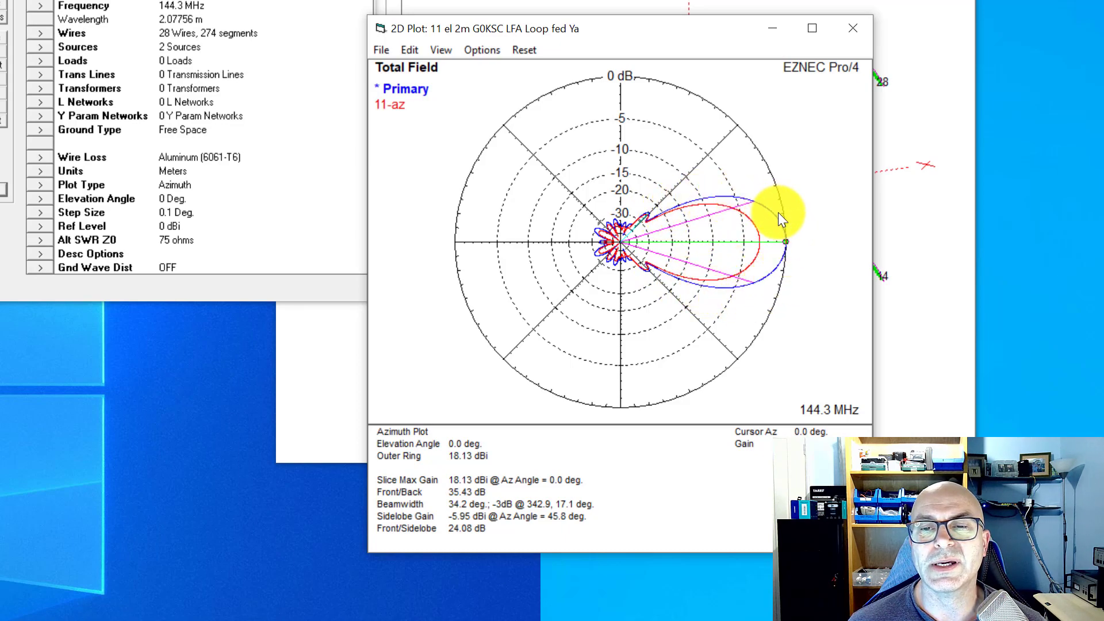
{"action": "left_click", "coordinate": [391, 105]}
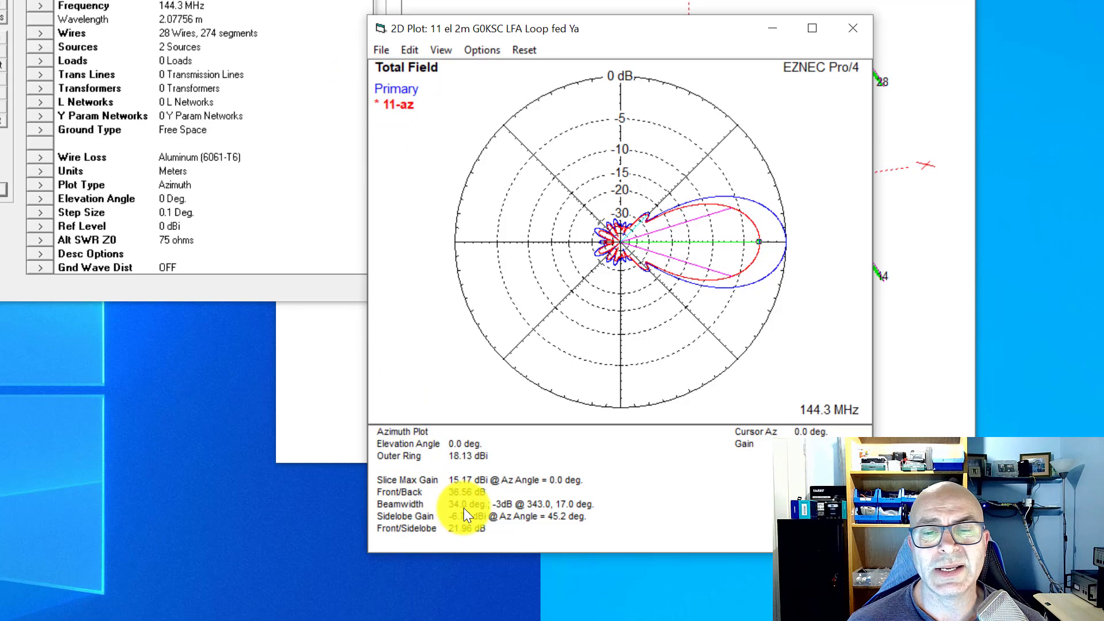
{"action": "left_click", "coordinate": [389, 90]}
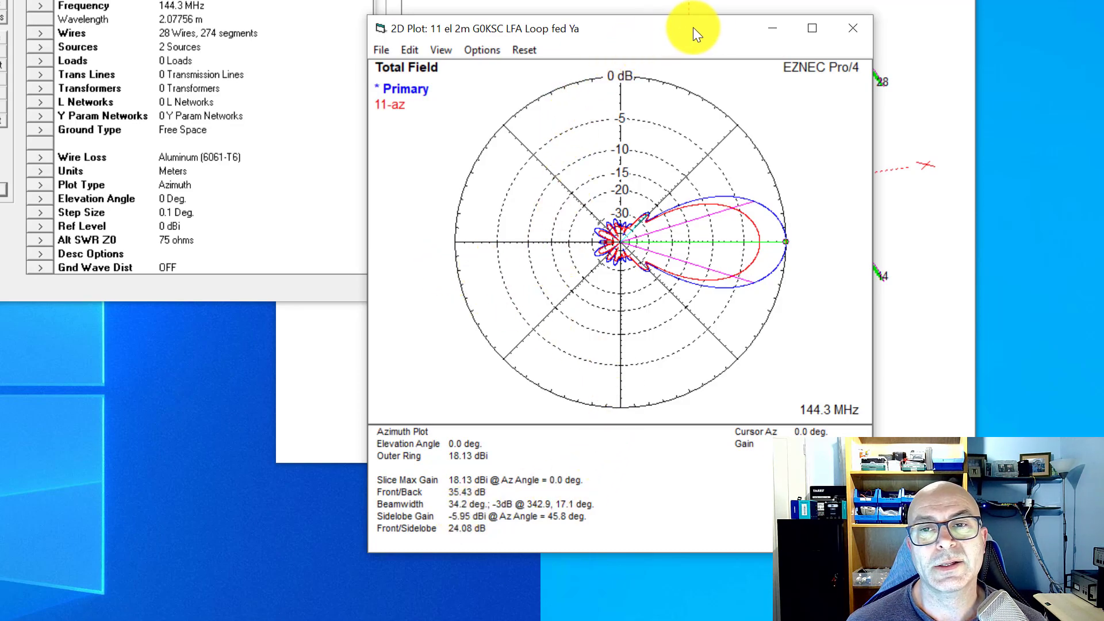
Step: Copy wires 1–14 3.5 m along Y and plot the pair's elevation: 18.07 dBi, 36.8° beamwidth
{"action": "left_click", "coordinate": [839, 24]}
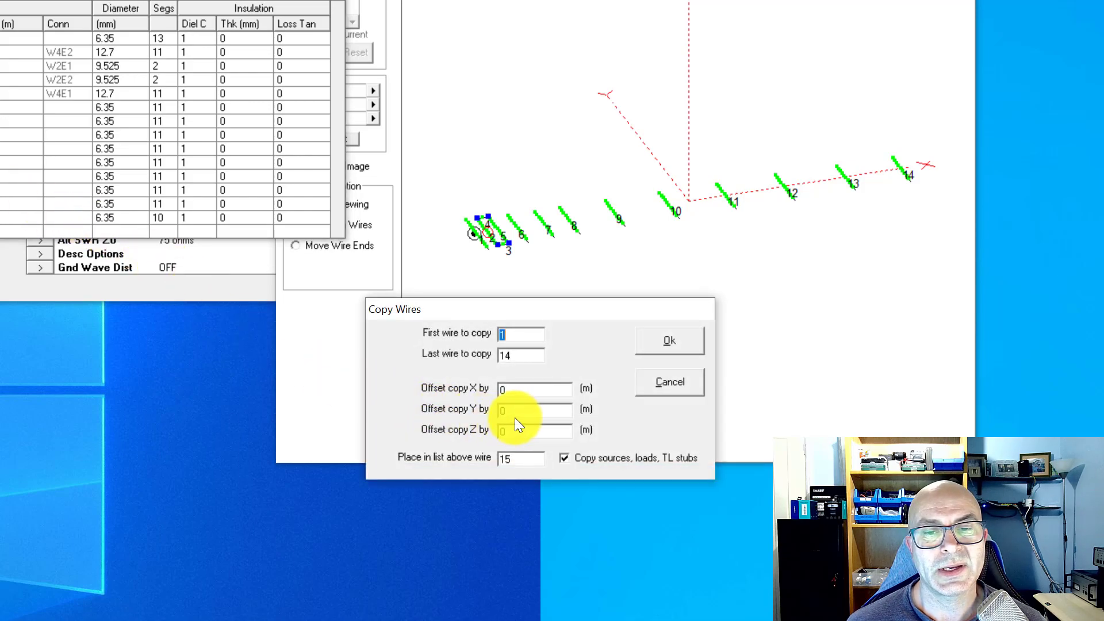
{"action": "double_click", "coordinate": [515, 413]}
{"action": "type", "text": "3."}
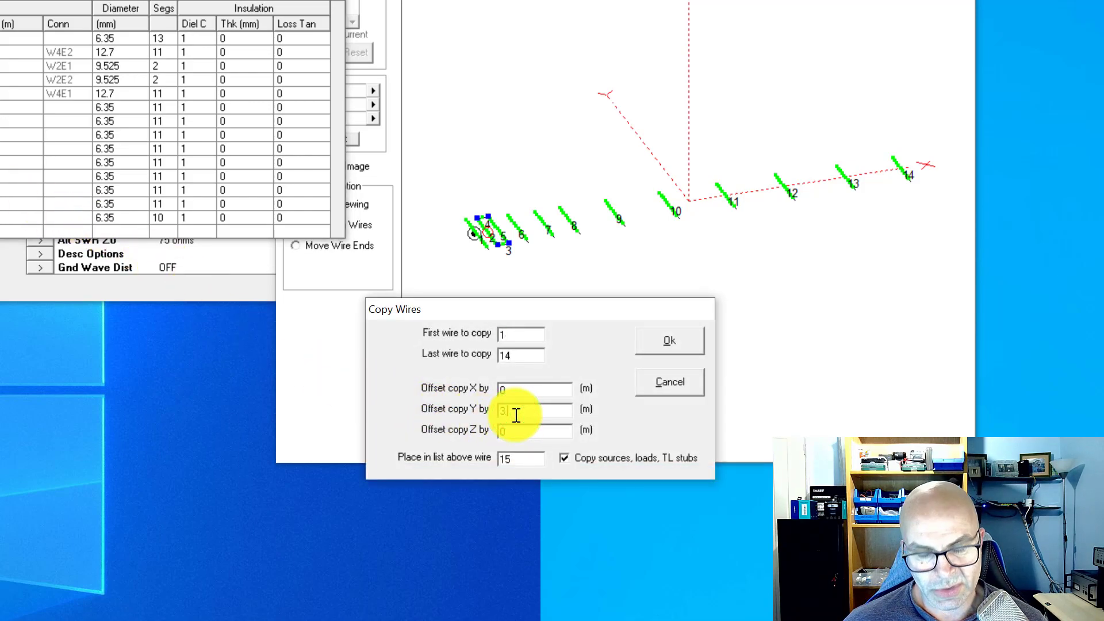
{"action": "type", "text": "5"}
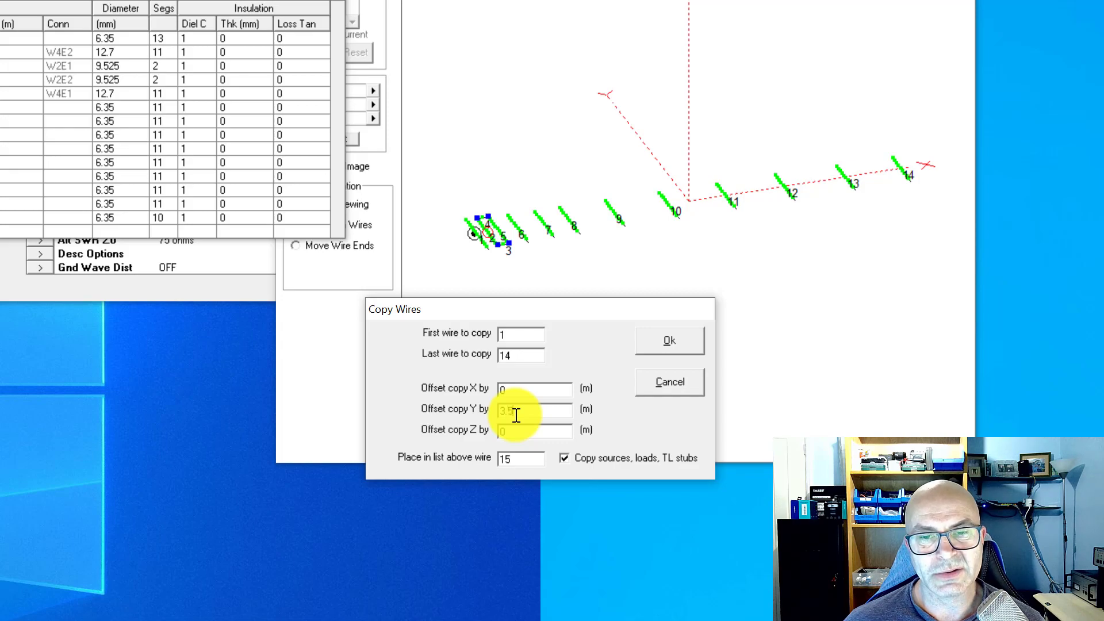
{"action": "left_click", "coordinate": [648, 337]}
{"action": "left_click", "coordinate": [628, 315]}
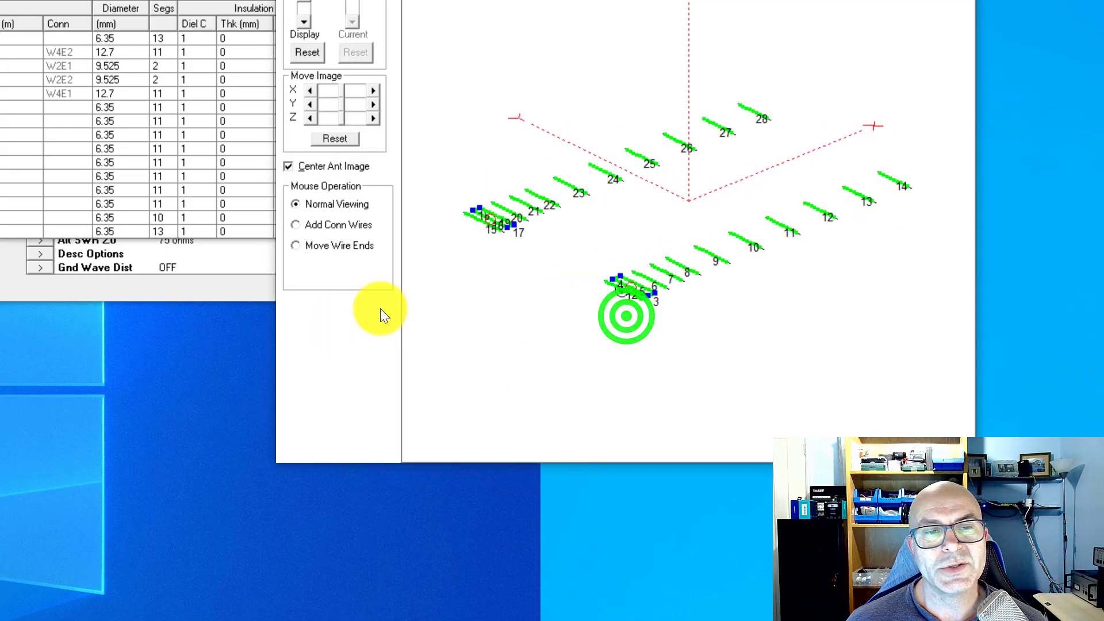
{"action": "left_click", "coordinate": [2, 189]}
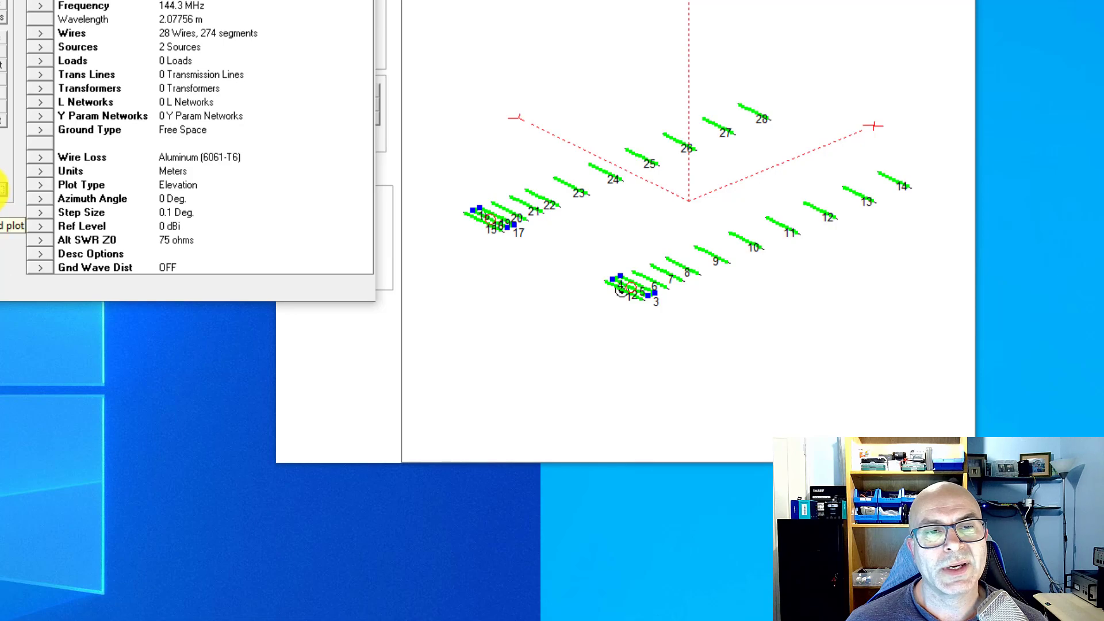
{"action": "left_click", "coordinate": [3, 189]}
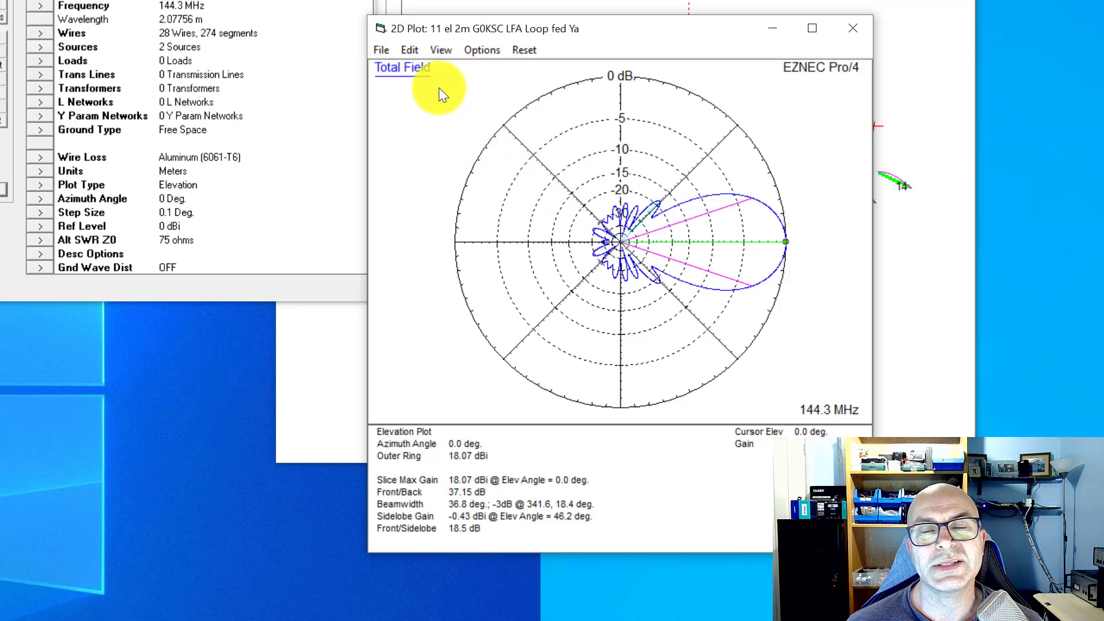
{"action": "left_click", "coordinate": [376, 51]}
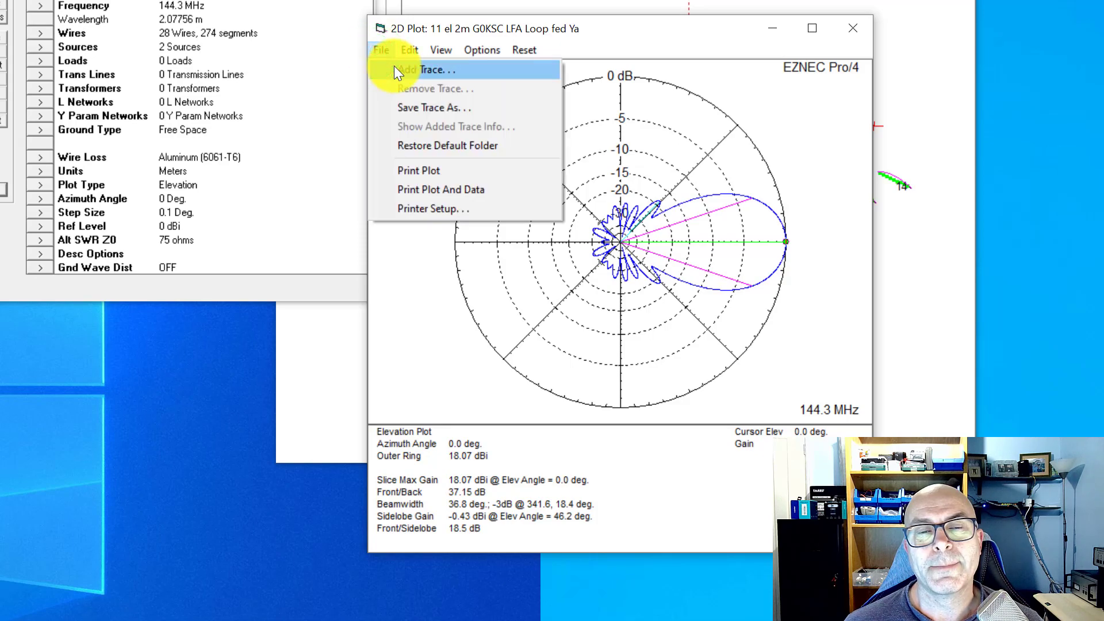
{"action": "left_click", "coordinate": [396, 69]}
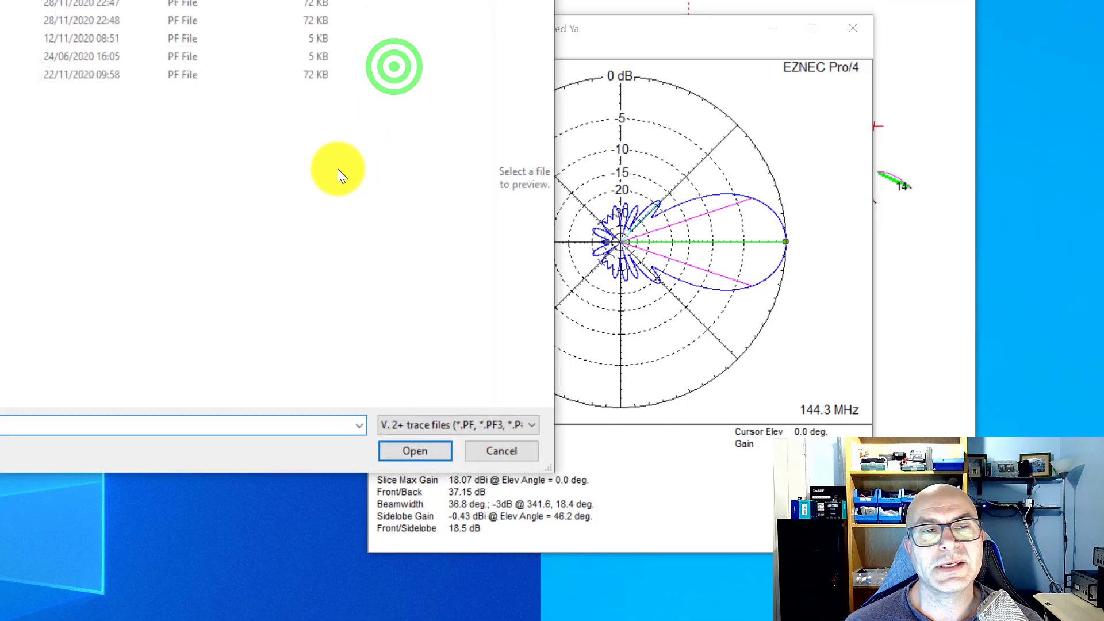
{"action": "left_click", "coordinate": [173, 20]}
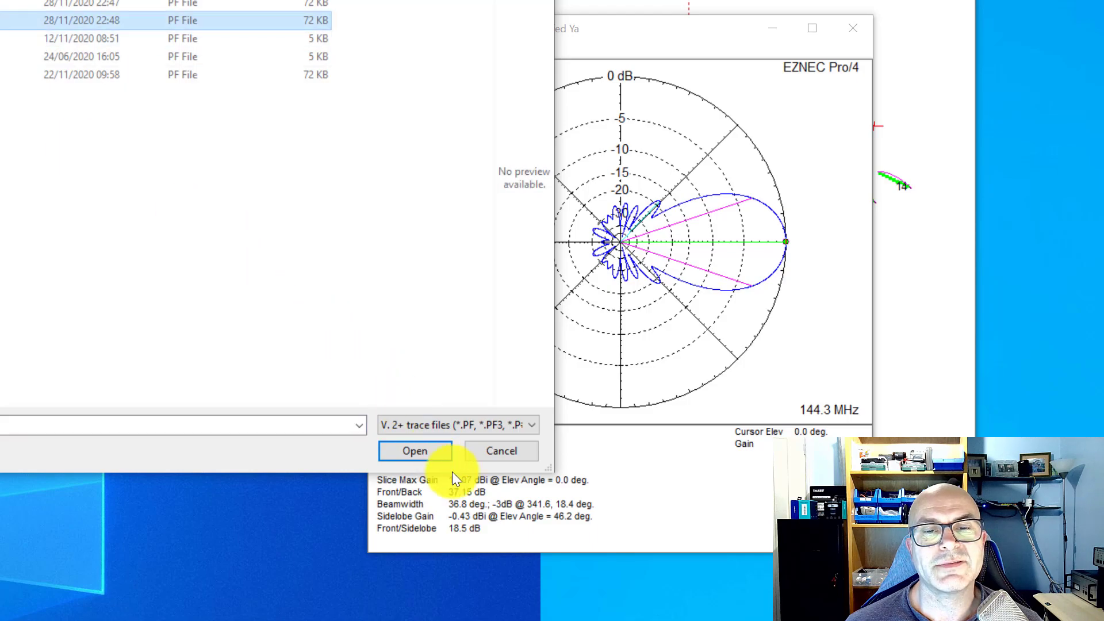
{"action": "left_click", "coordinate": [413, 454]}
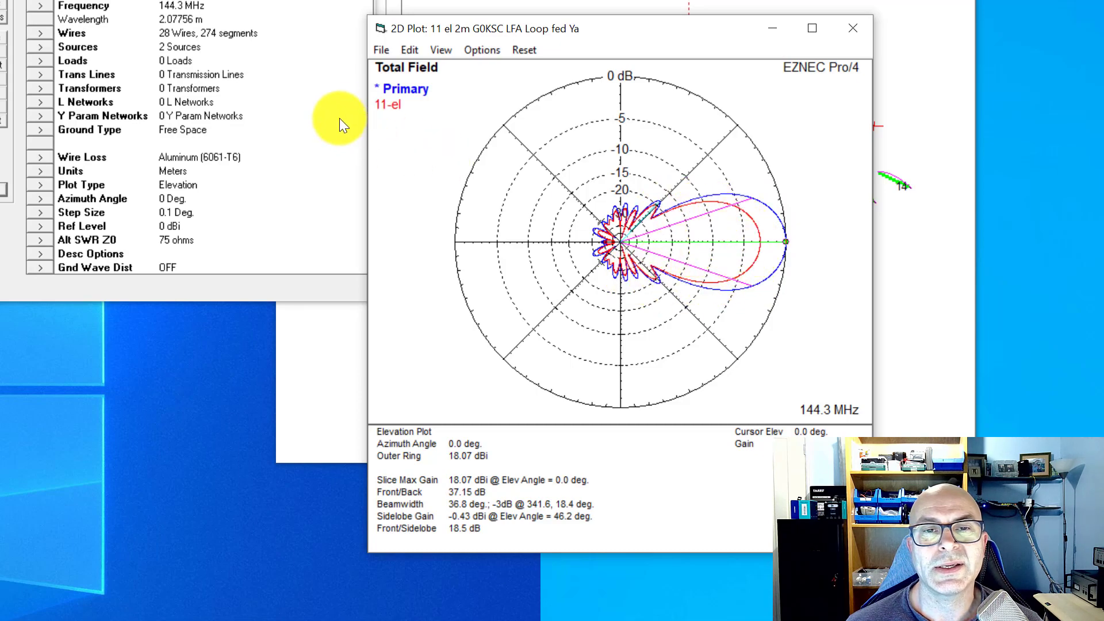
{"action": "left_click", "coordinate": [399, 94]}
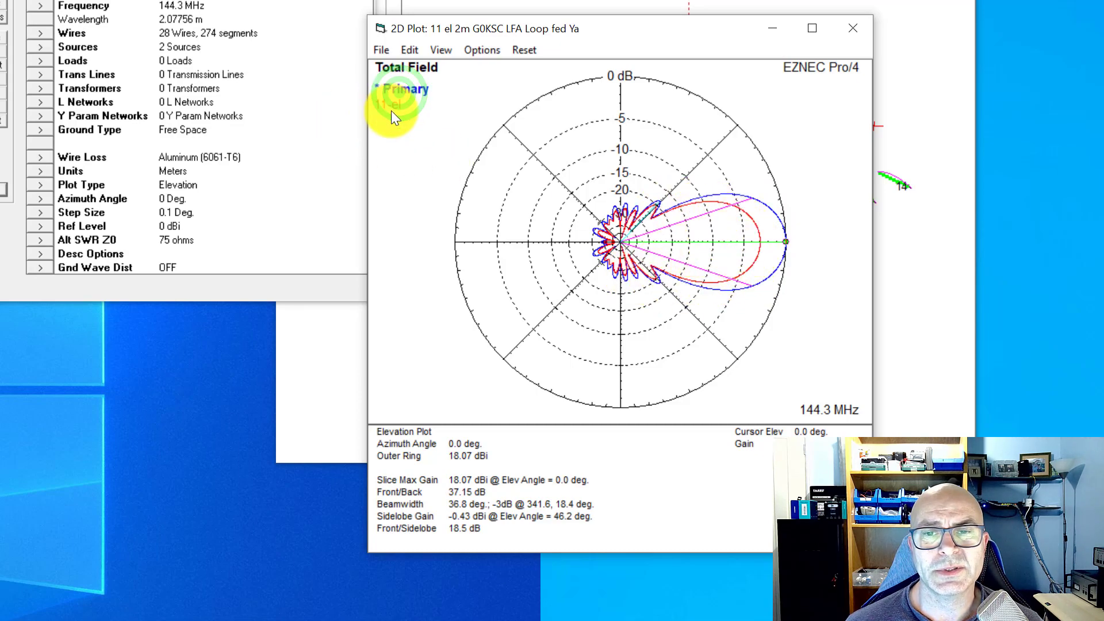
{"action": "left_click", "coordinate": [389, 105]}
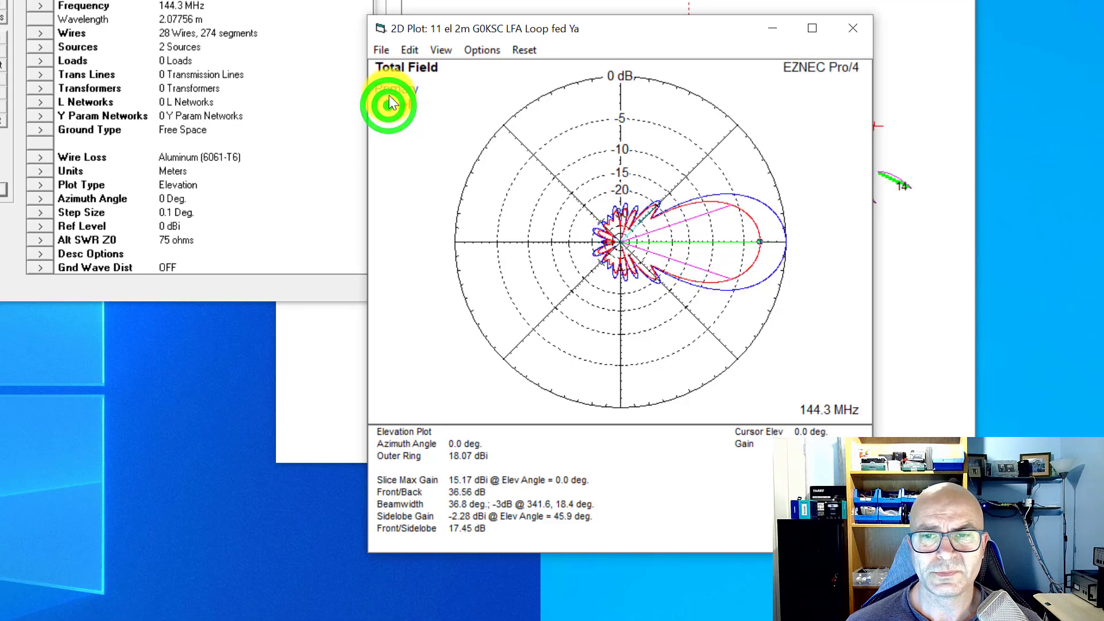
{"action": "left_click", "coordinate": [389, 87]}
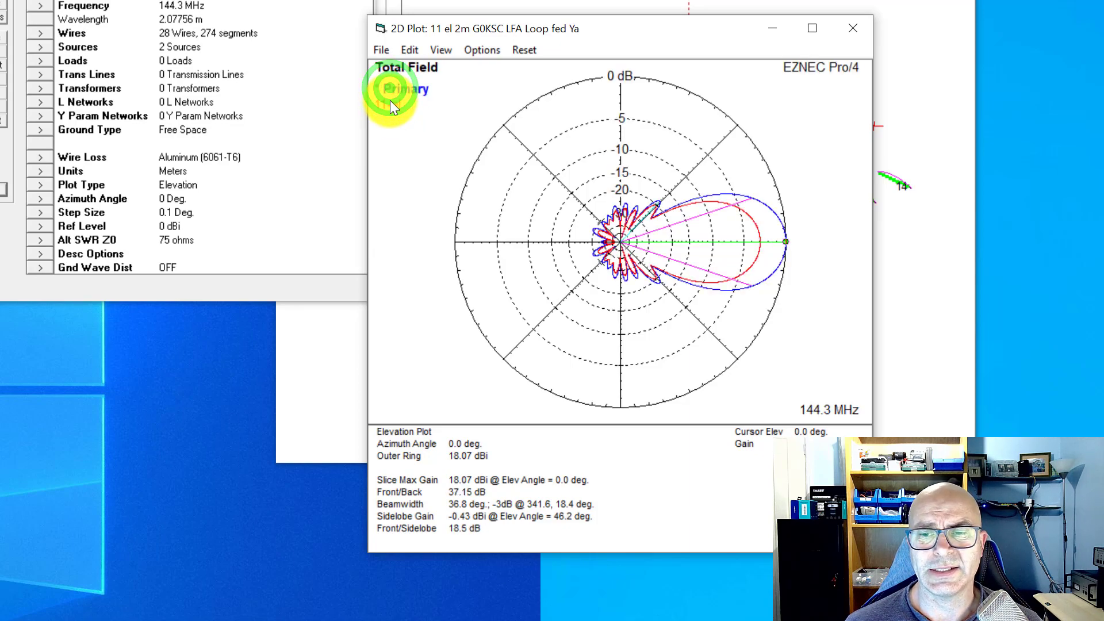
{"action": "left_click", "coordinate": [390, 100]}
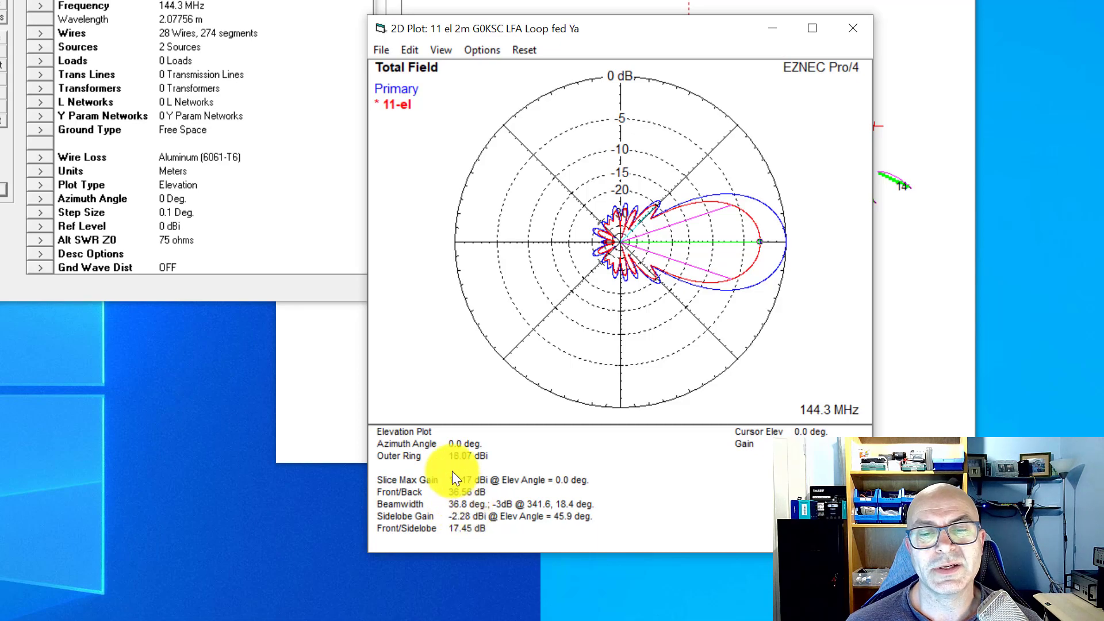
{"action": "left_click", "coordinate": [383, 90]}
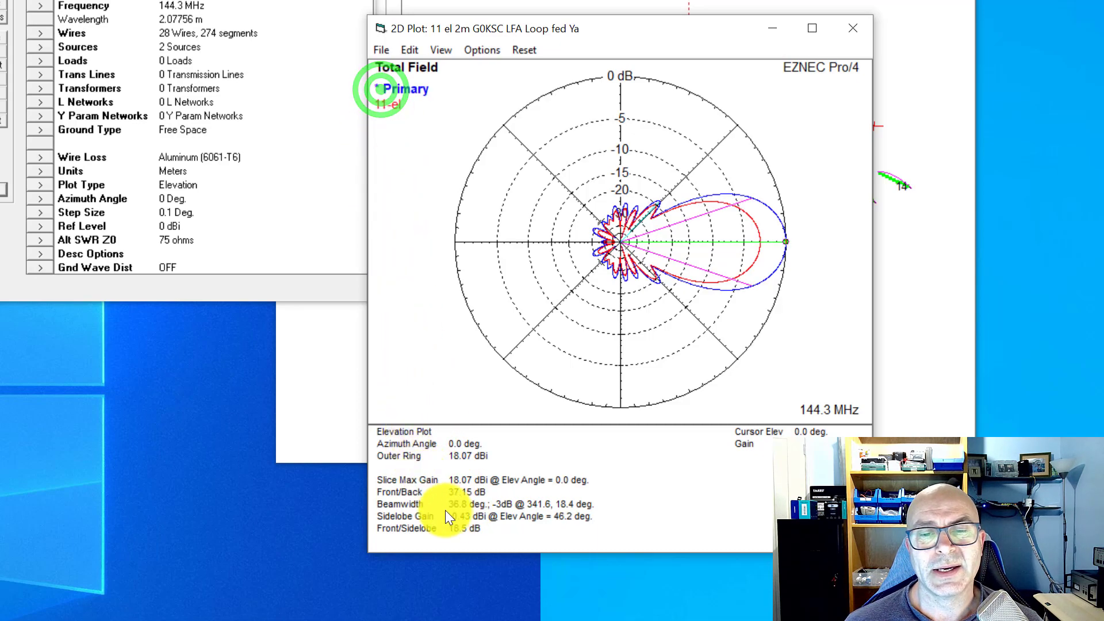
{"action": "left_click", "coordinate": [377, 50]}
{"action": "left_click", "coordinate": [391, 89]}
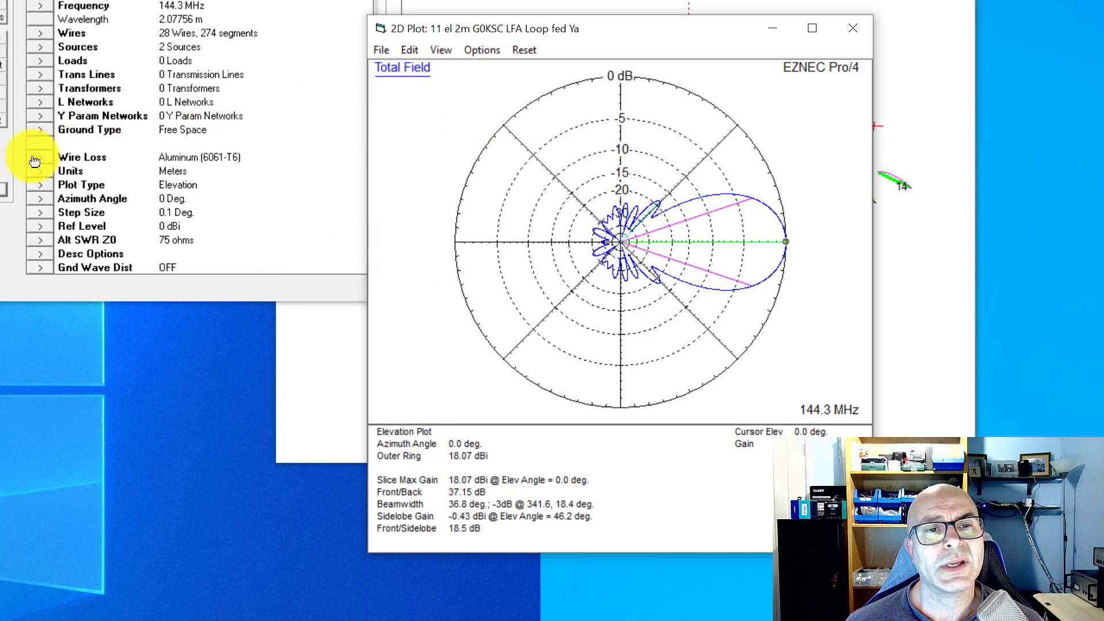
Step: Switch the plot type to Azimuth and plot the side-by-side pair's far-field pattern
{"action": "left_click", "coordinate": [39, 184]}
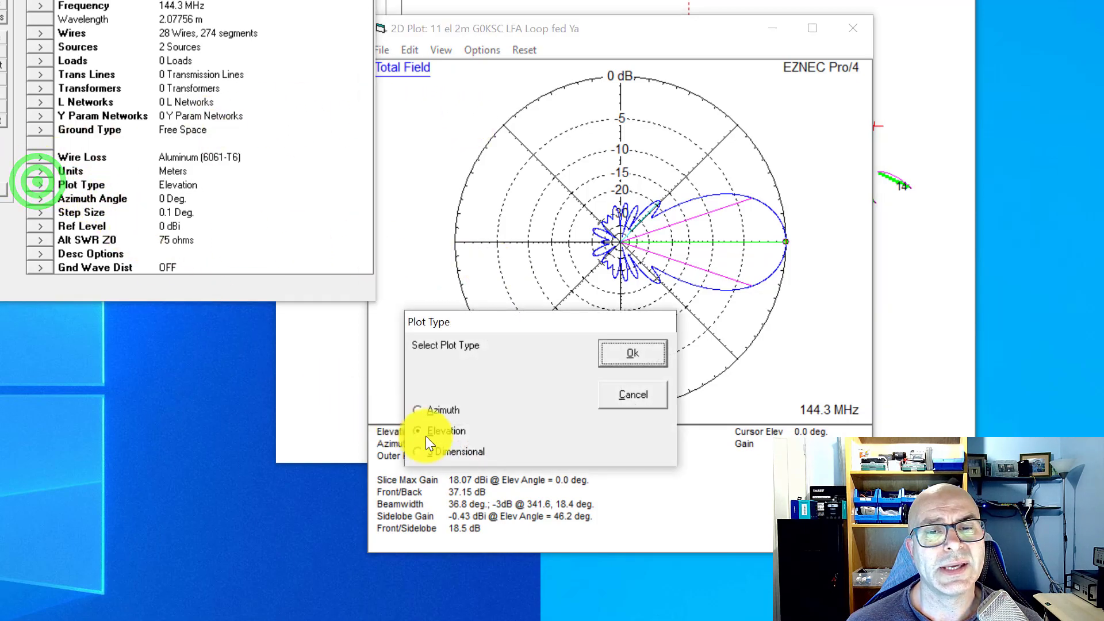
{"action": "left_click", "coordinate": [432, 411]}
{"action": "left_click", "coordinate": [650, 361]}
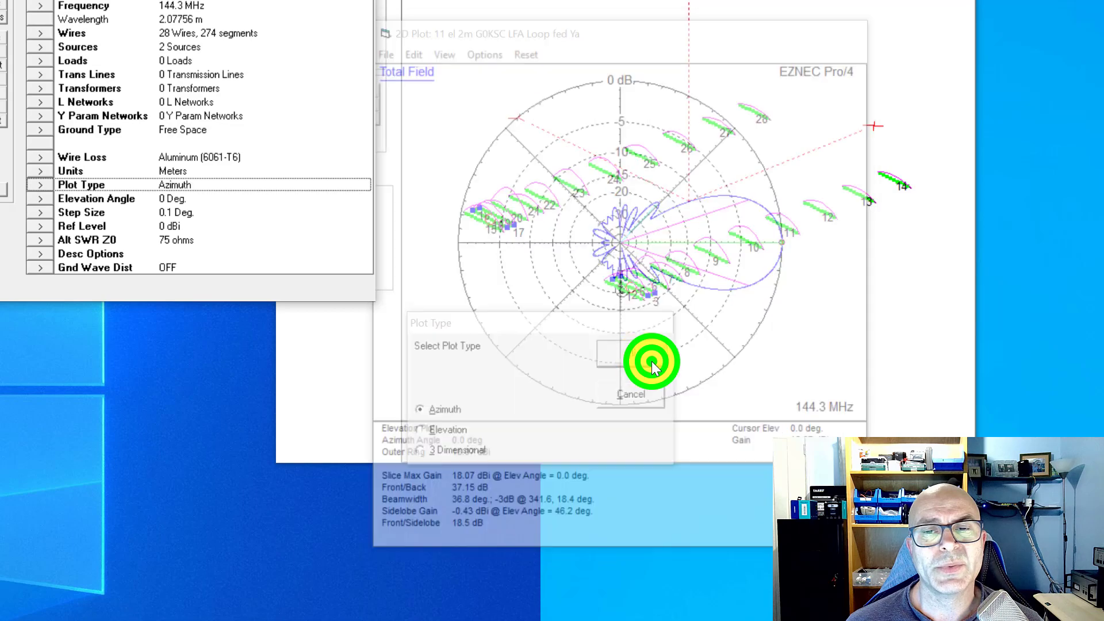
{"action": "left_click", "coordinate": [4, 188]}
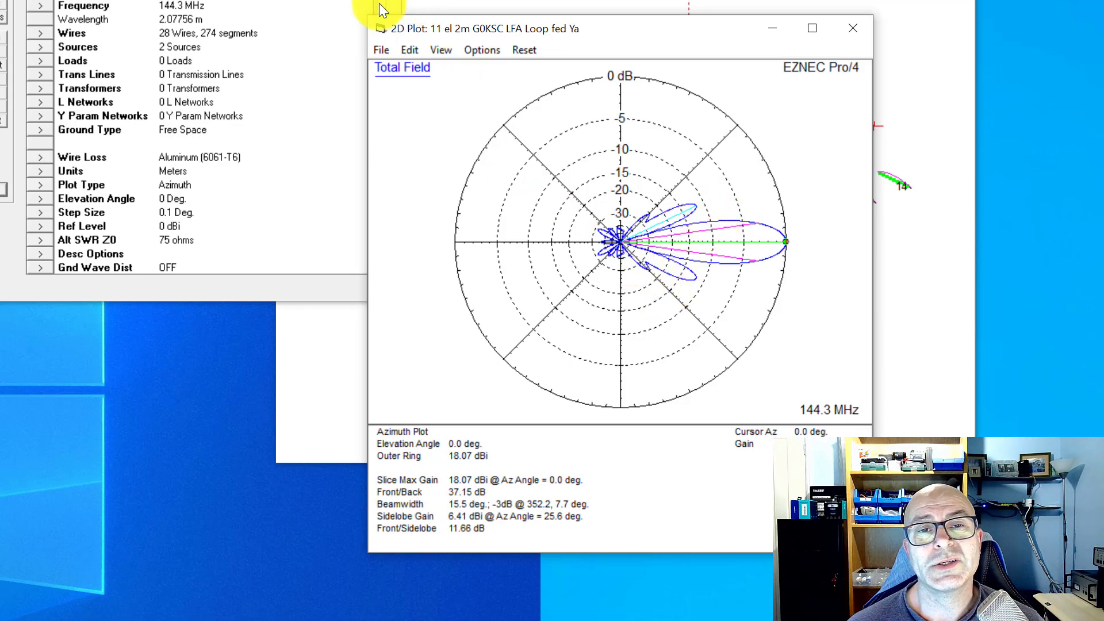
Step: Overlay the saved single-antenna 11-az trace on the azimuth plot
{"action": "left_click_drag", "start_coordinate": [379, 50], "coordinate": [391, 71]}
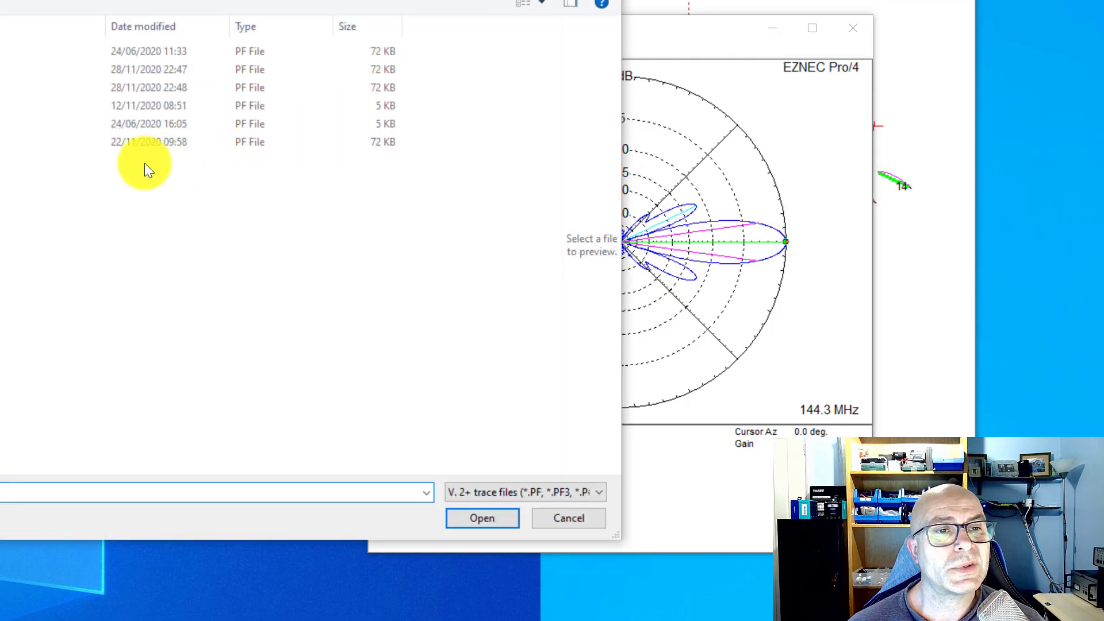
{"action": "left_click", "coordinate": [58, 69]}
{"action": "left_click", "coordinate": [460, 517]}
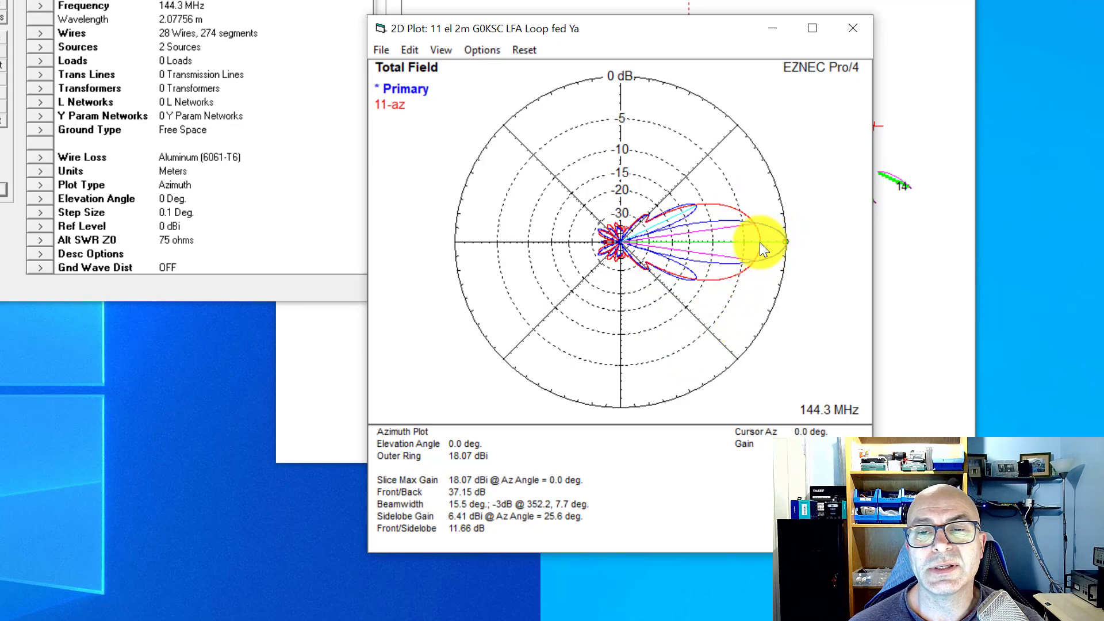
Step: Toggle the active trace between 11-az and Primary to compare their gain, beamwidth and front/back figures
{"action": "left_click", "coordinate": [395, 103]}
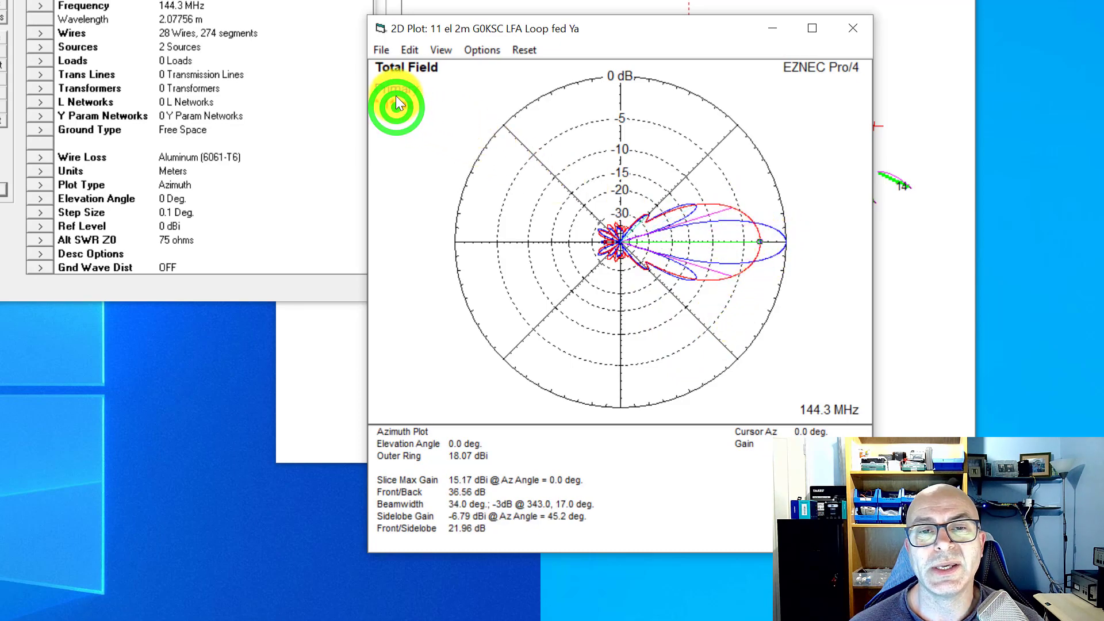
{"action": "left_click", "coordinate": [394, 89]}
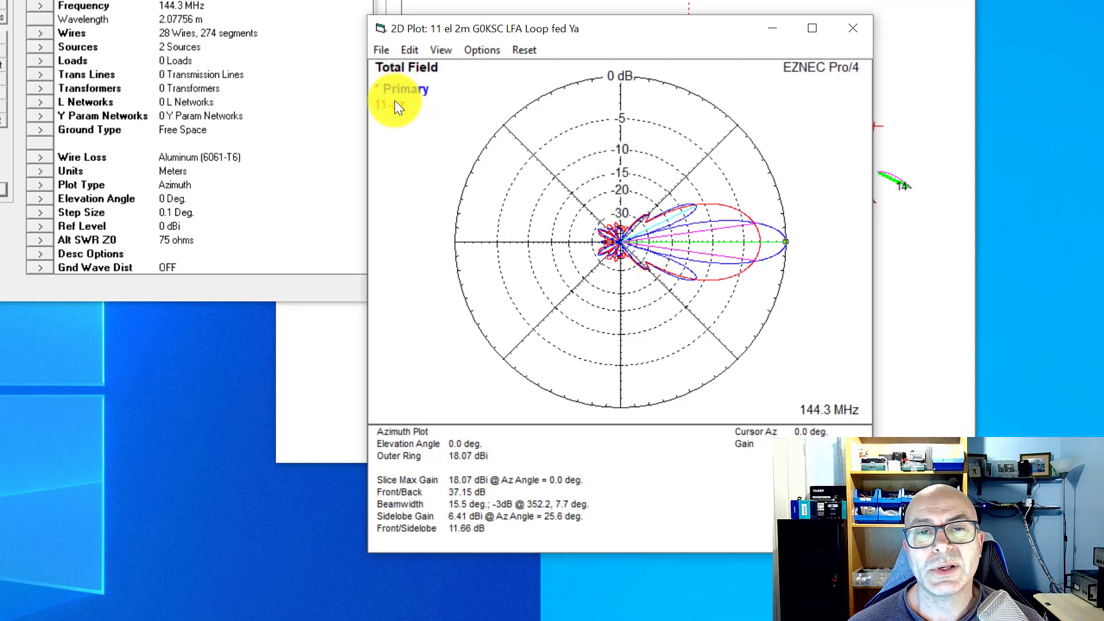
{"action": "left_click", "coordinate": [395, 104]}
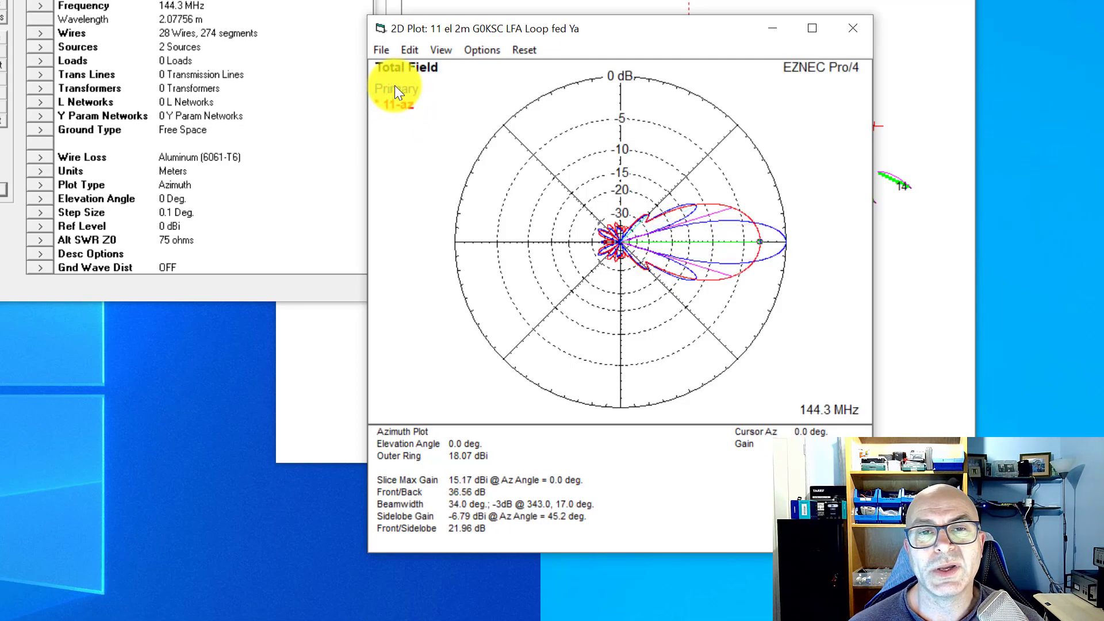
{"action": "left_click", "coordinate": [394, 86]}
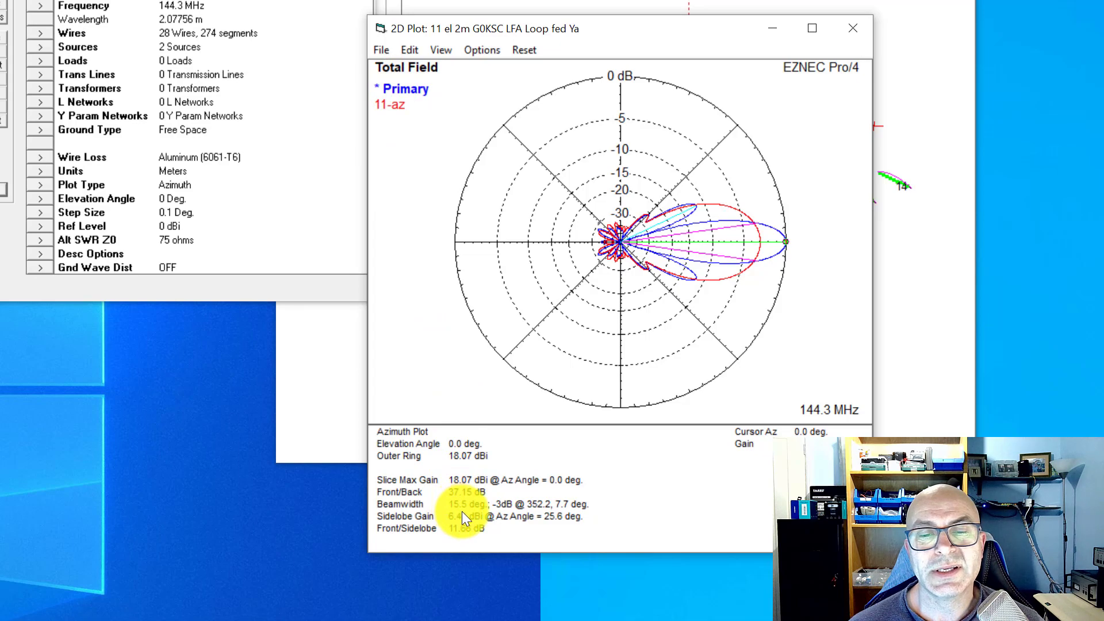